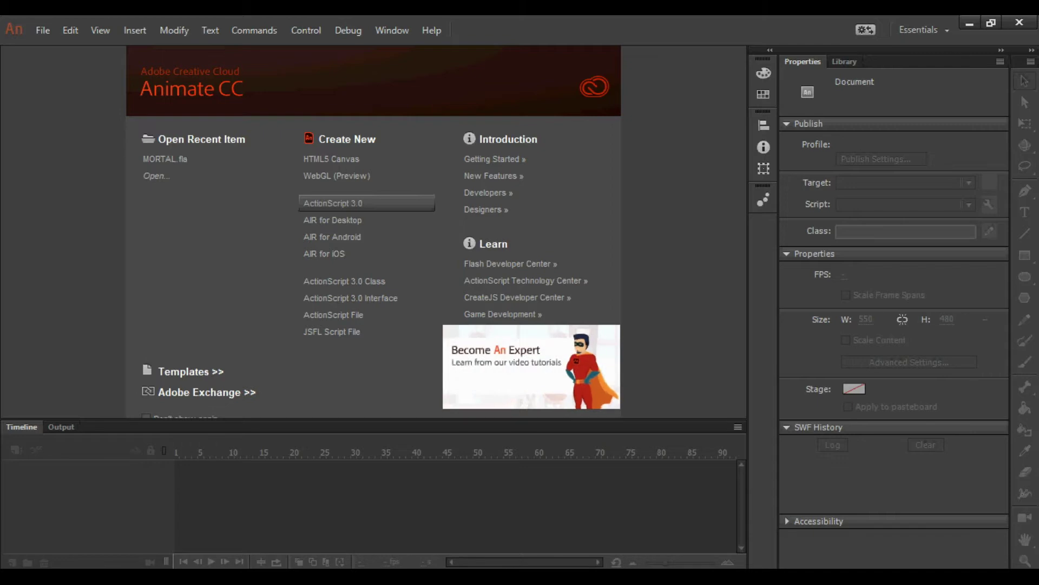
Create a new ActionScript 3.0 document and select frame 1 of Layer_1.
left_click(367, 203)
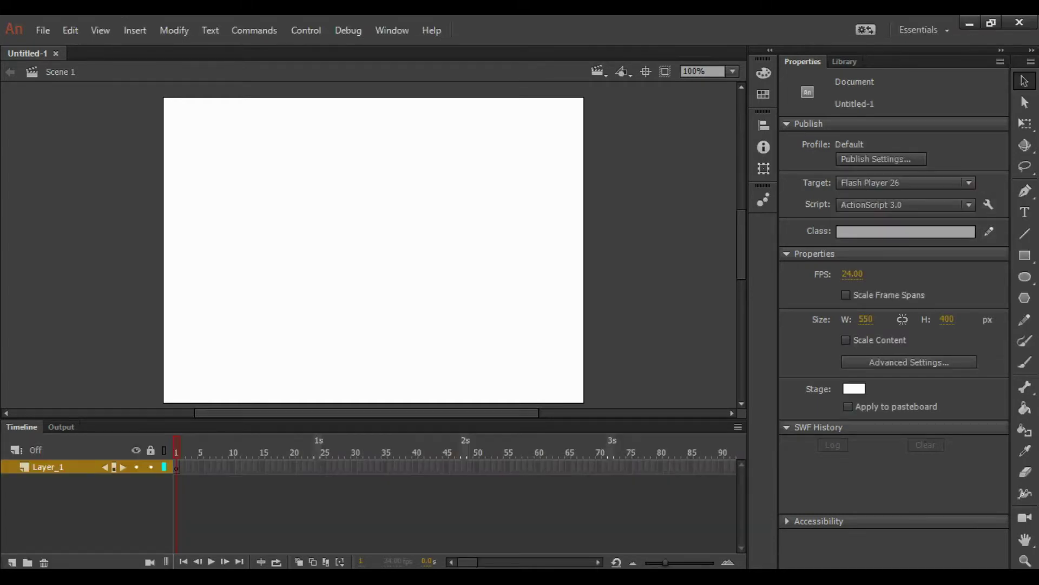
left_click(177, 467)
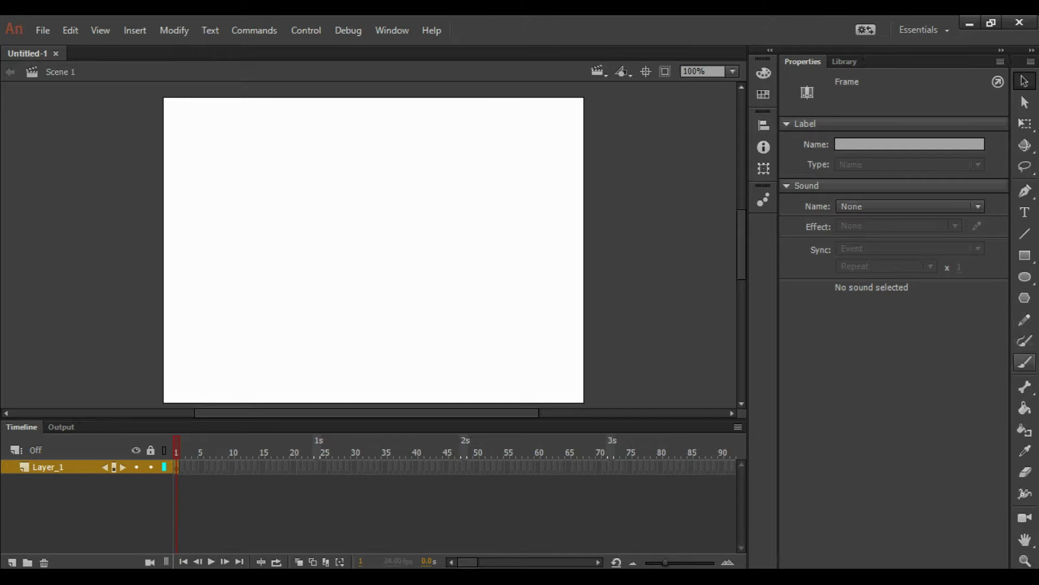
Set the red brush to size 10, paint a test '1', then select and delete it.
left_click(1025, 361)
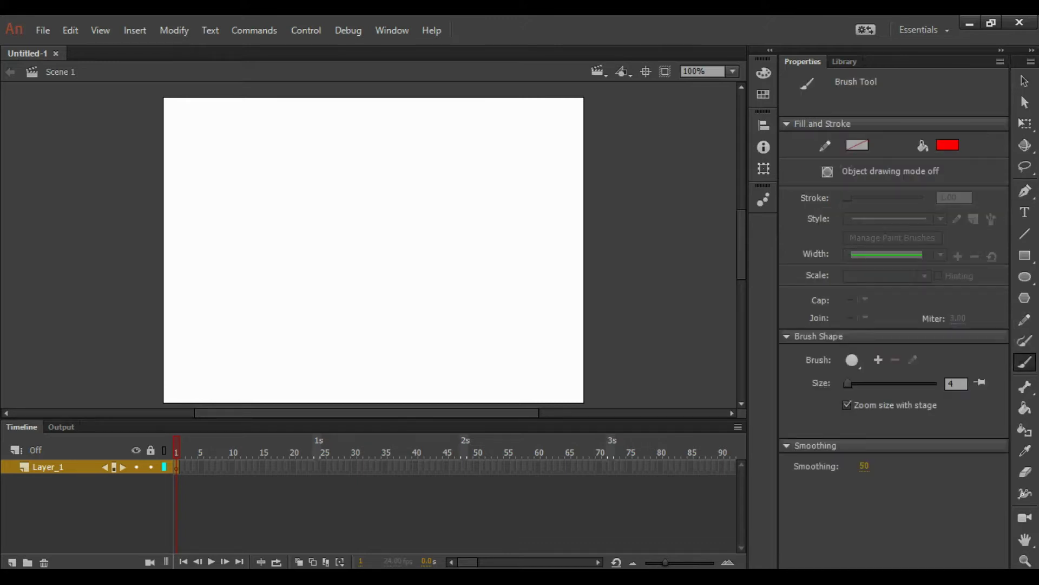
type("10")
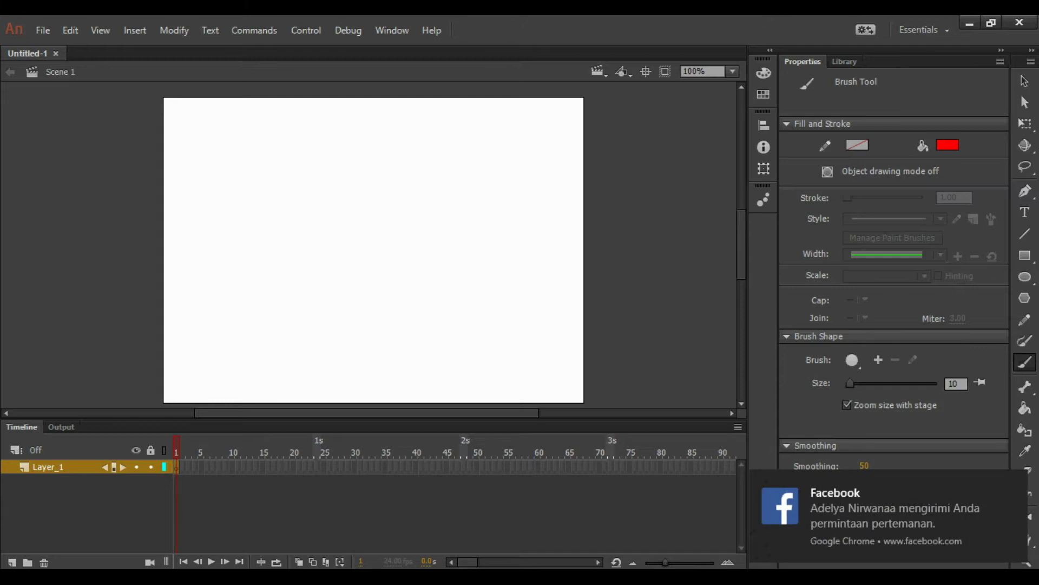
mouse_move(319, 197)
left_mouse_down()
mouse_move(351, 158)
mouse_move(349, 305)
mouse_move(328, 306)
mouse_move(364, 306)
left_mouse_up()
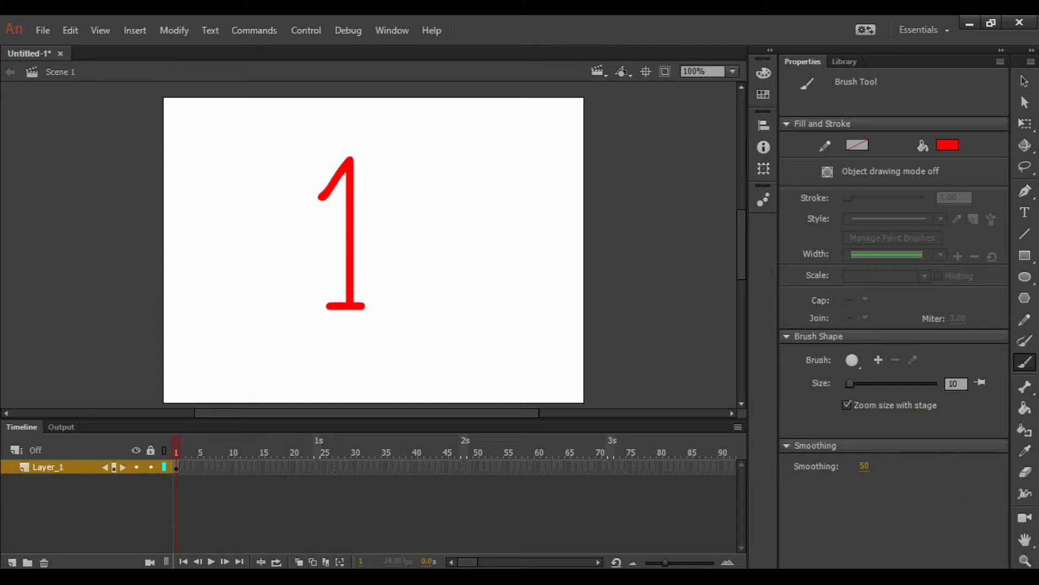
key("v")
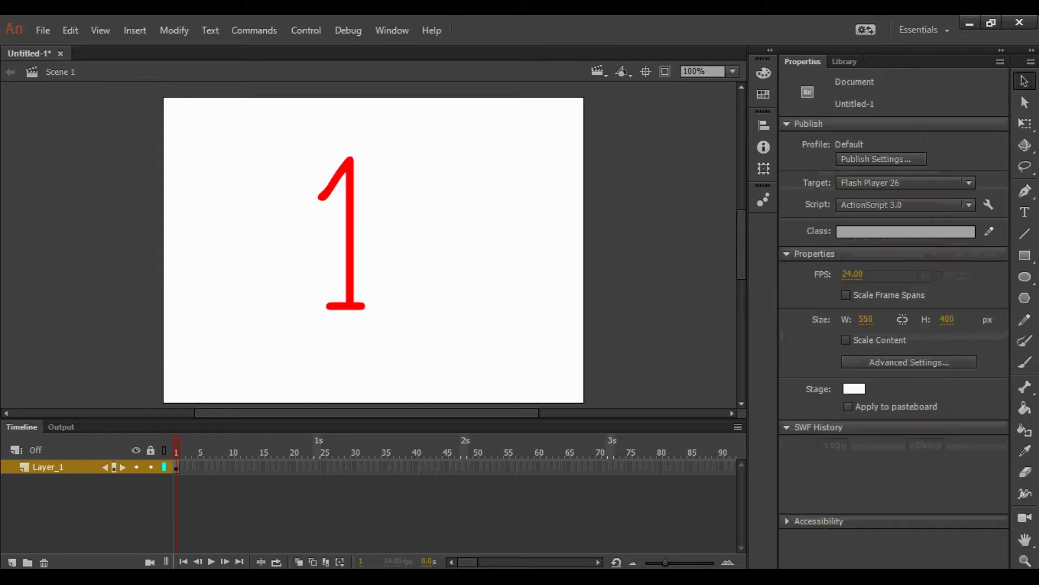
left_click_drag(227, 140, 396, 387)
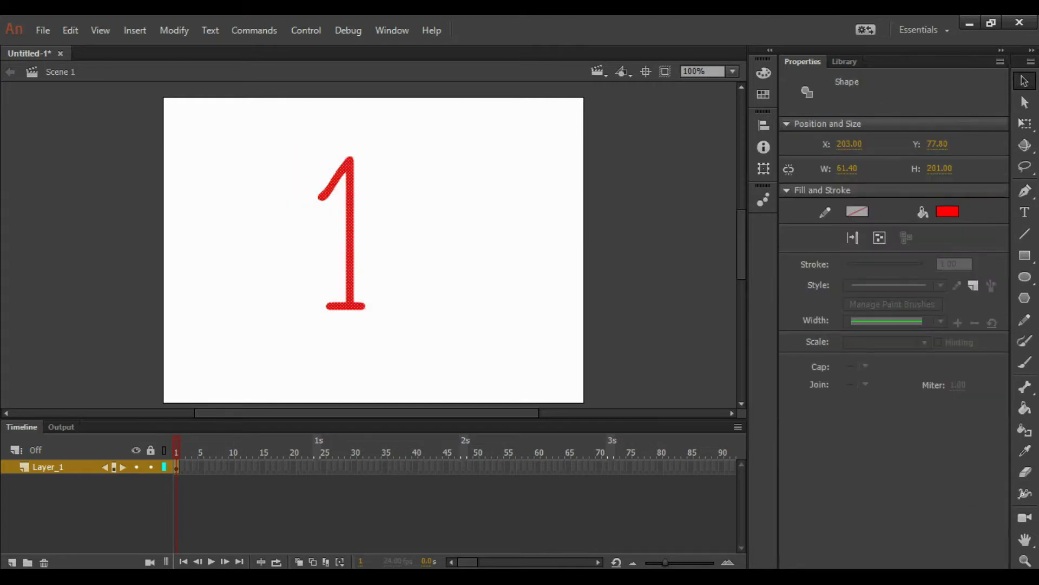
key("Delete")
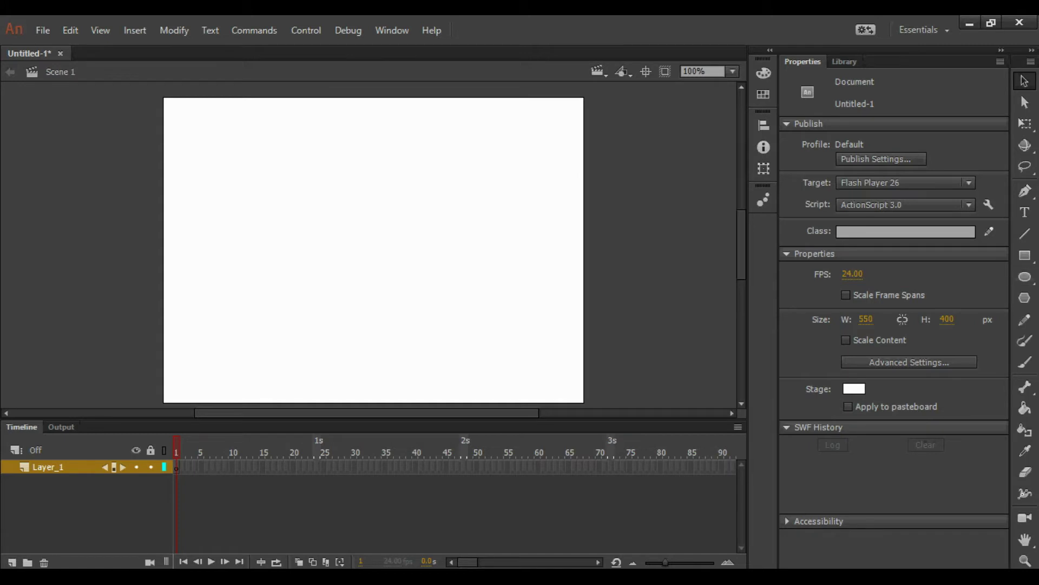
key("b")
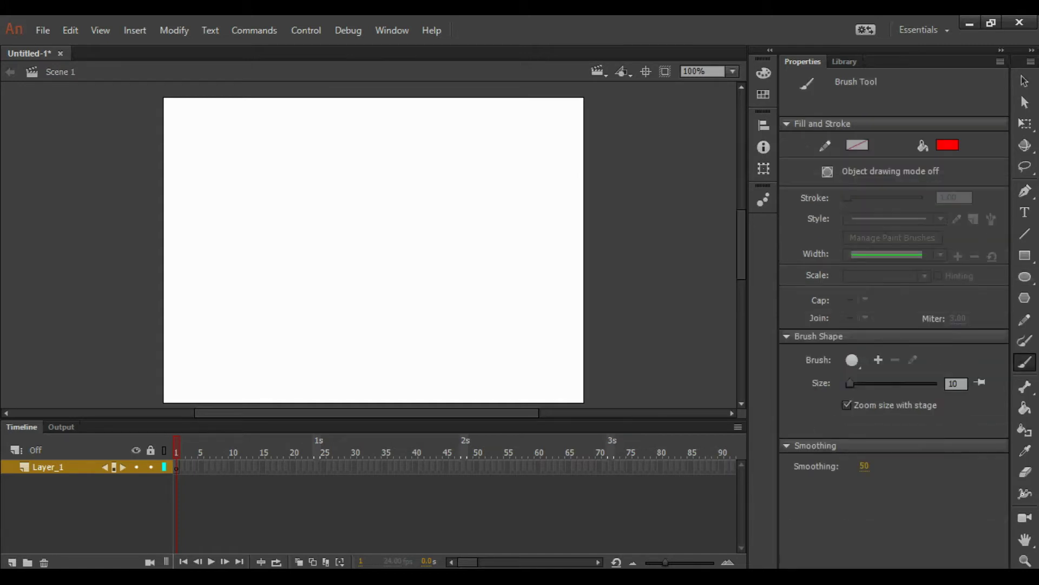
Paint a small red blob on frame 1, add a blank keyframe at frame 2, then return to frame 1.
left_click_drag(236, 238, 236, 244)
left_click(179, 466)
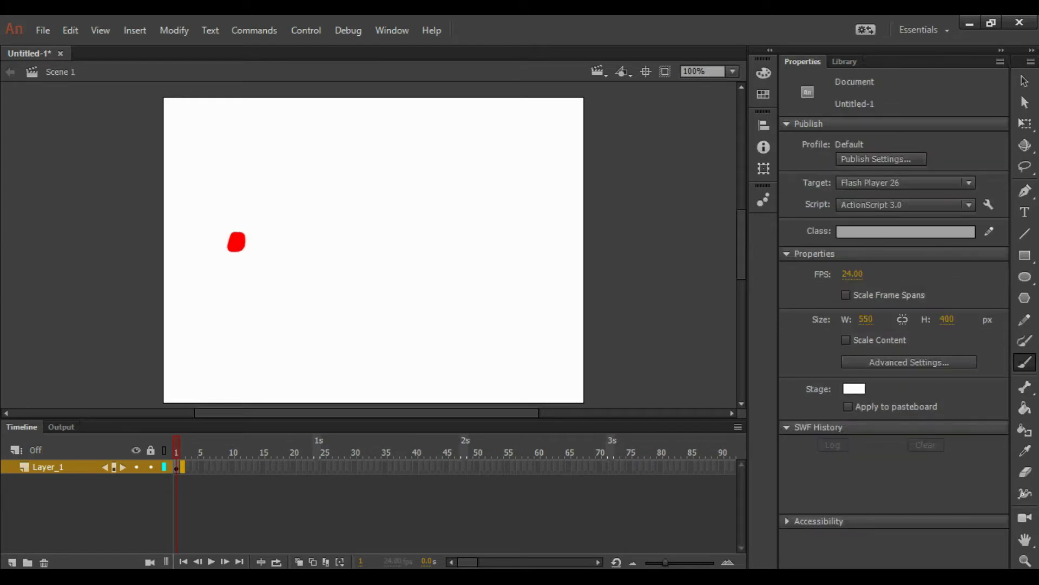
key("F7")
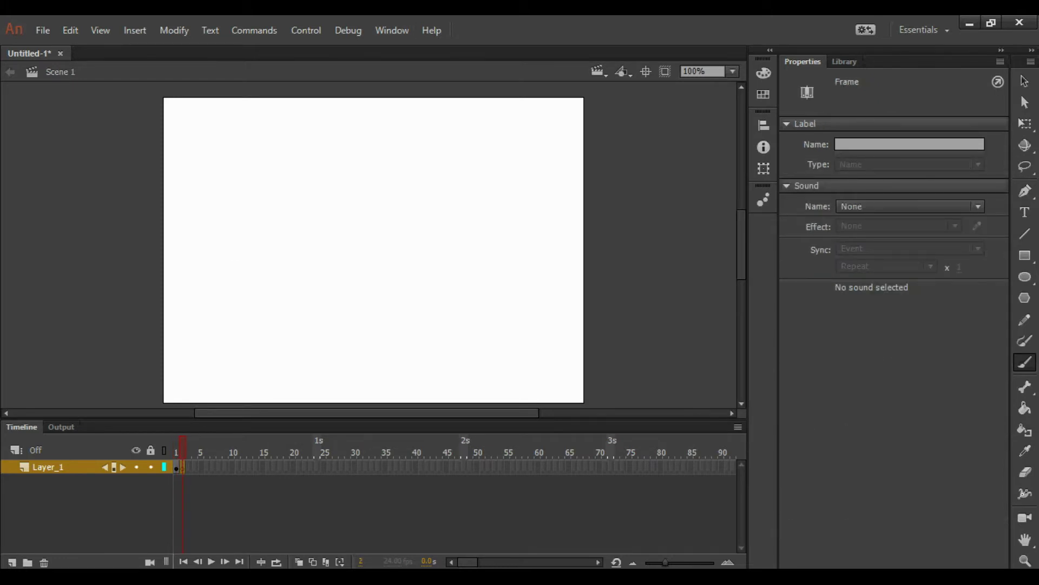
key("comma")
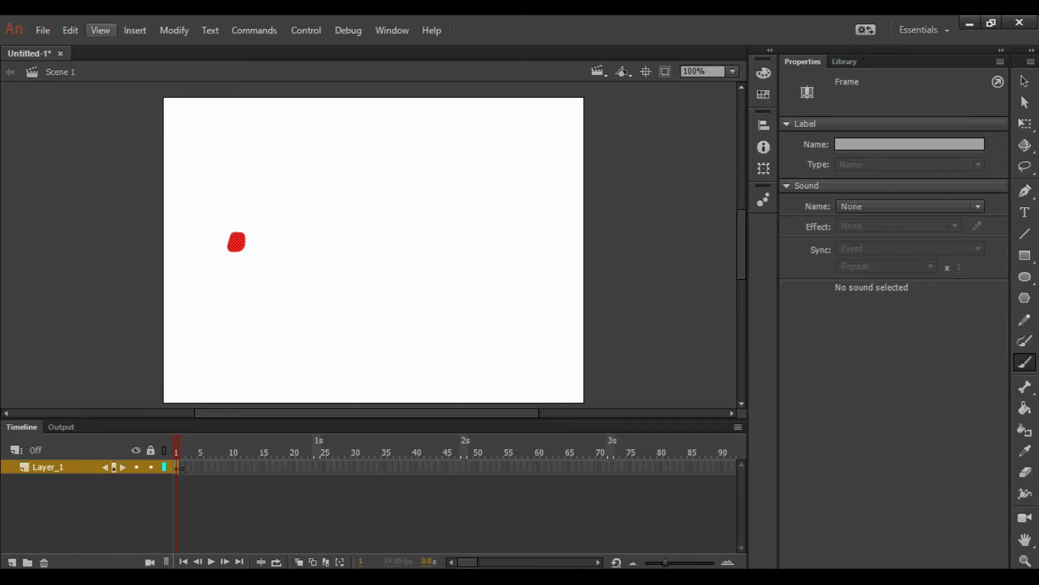
Show rulers and place a vertical and a horizontal guide crossing the red blob.
left_click(100, 30)
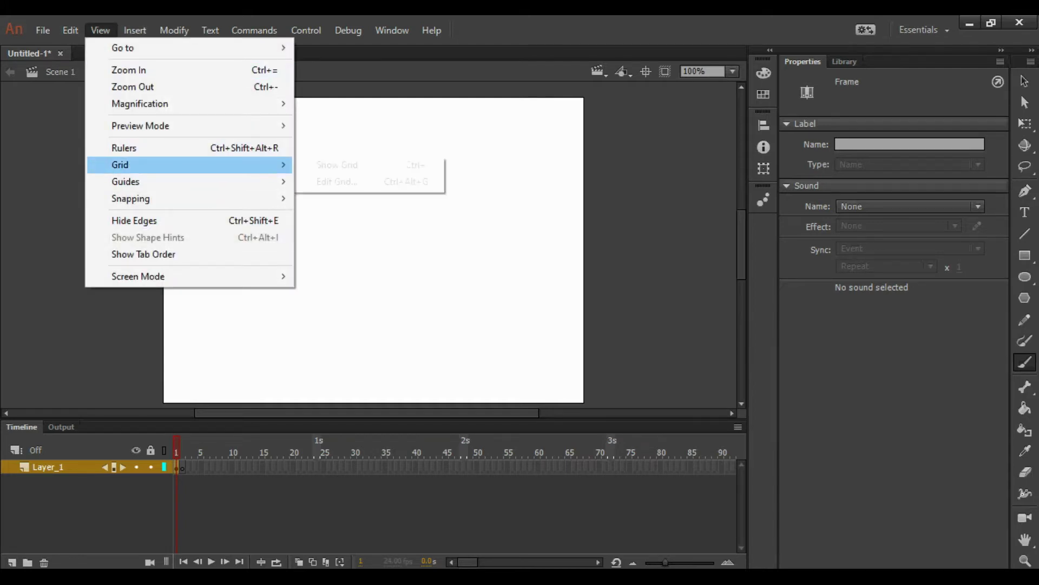
left_click(130, 148)
left_click_drag(7, 273, 249, 274)
left_click_drag(287, 90, 298, 256)
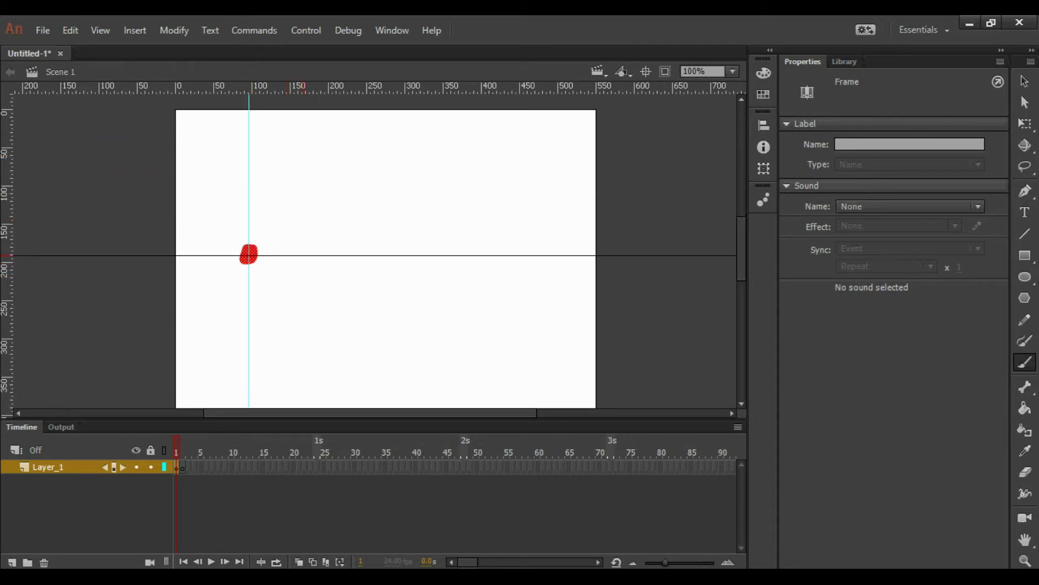
left_click_drag(298, 256, 297, 253)
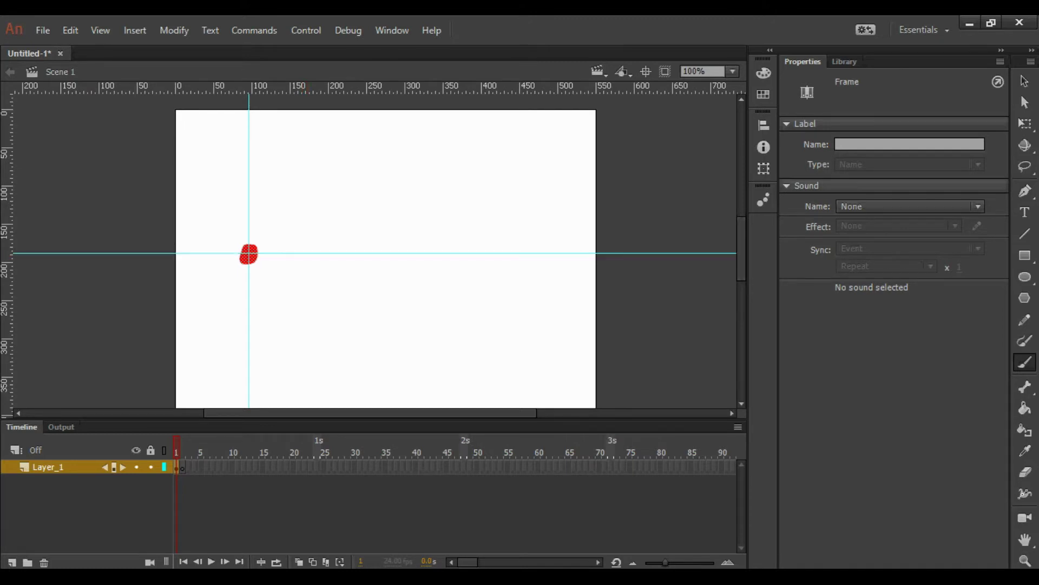
Paint a bigger red blob on frame 2 at the guide crossing, then add blank frame 3.
key("period")
mouse_move(246, 226)
left_mouse_down()
mouse_move(238, 267)
mouse_move(260, 260)
mouse_move(265, 238)
mouse_move(246, 243)
mouse_move(248, 272)
left_mouse_up()
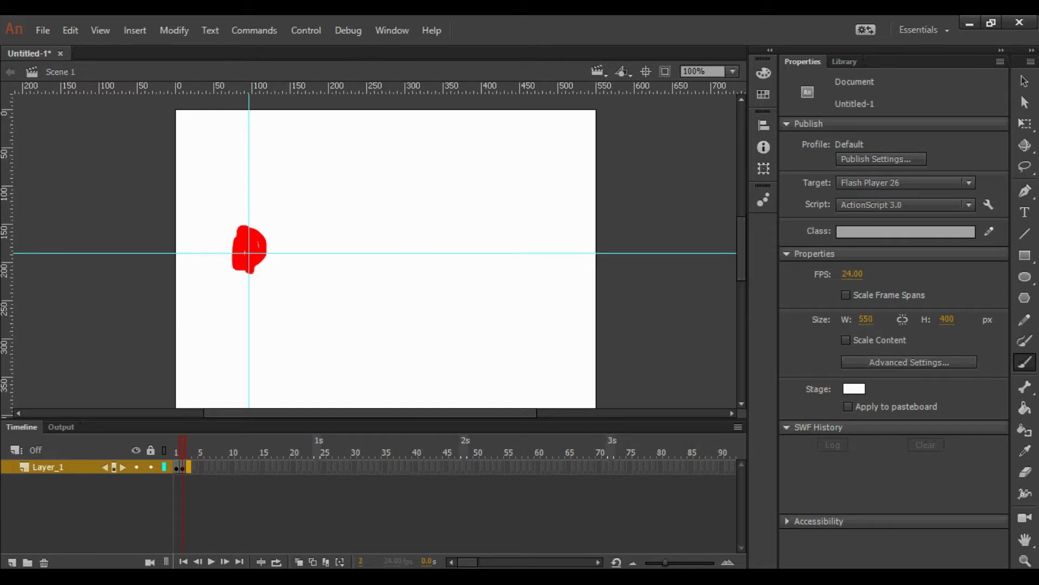
key("F7")
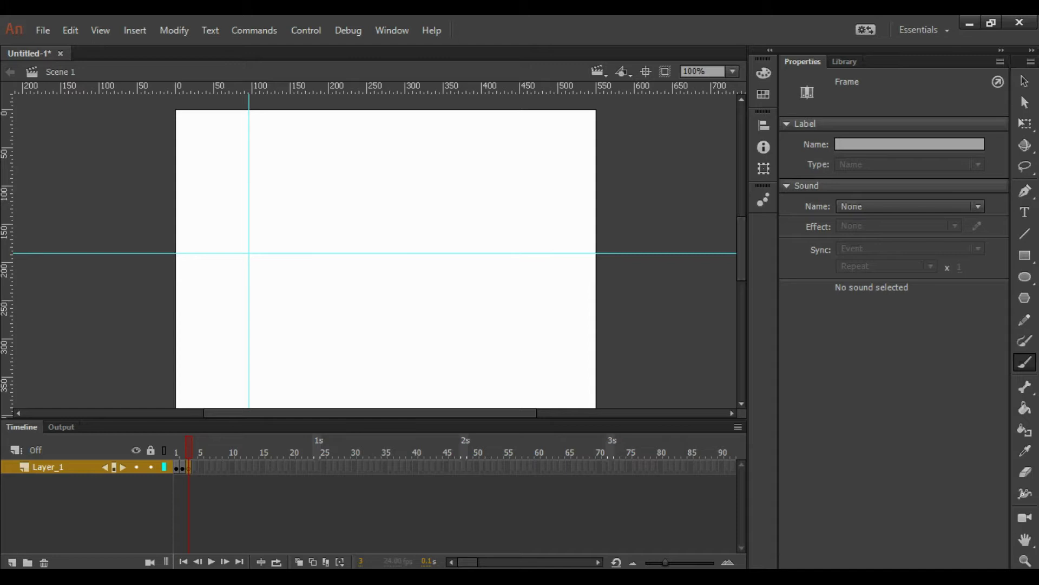
Undo the stray dot and paint a larger red blob on frame 3 at the guides.
right_click(188, 467)
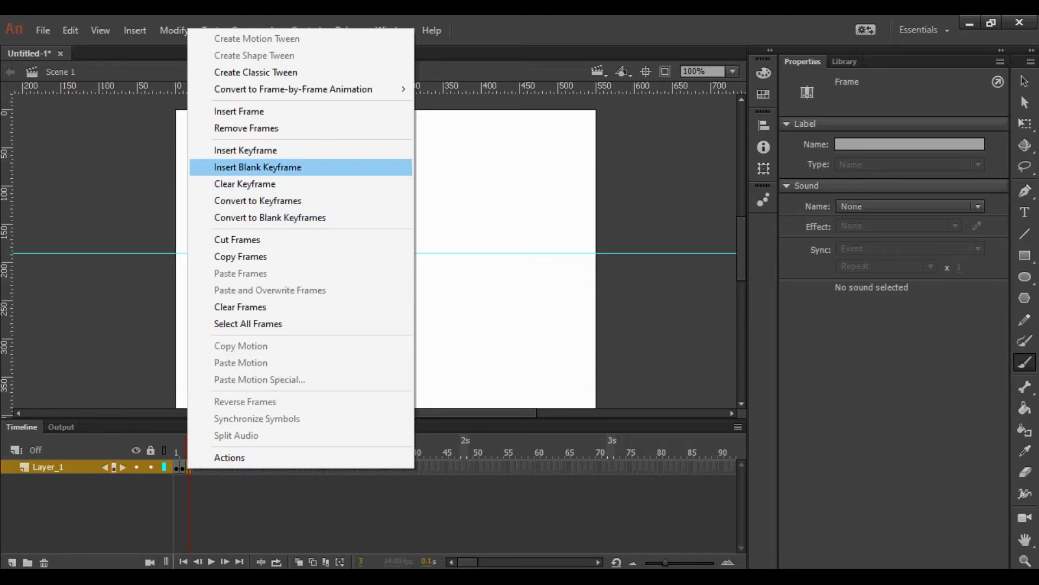
left_click(506, 224)
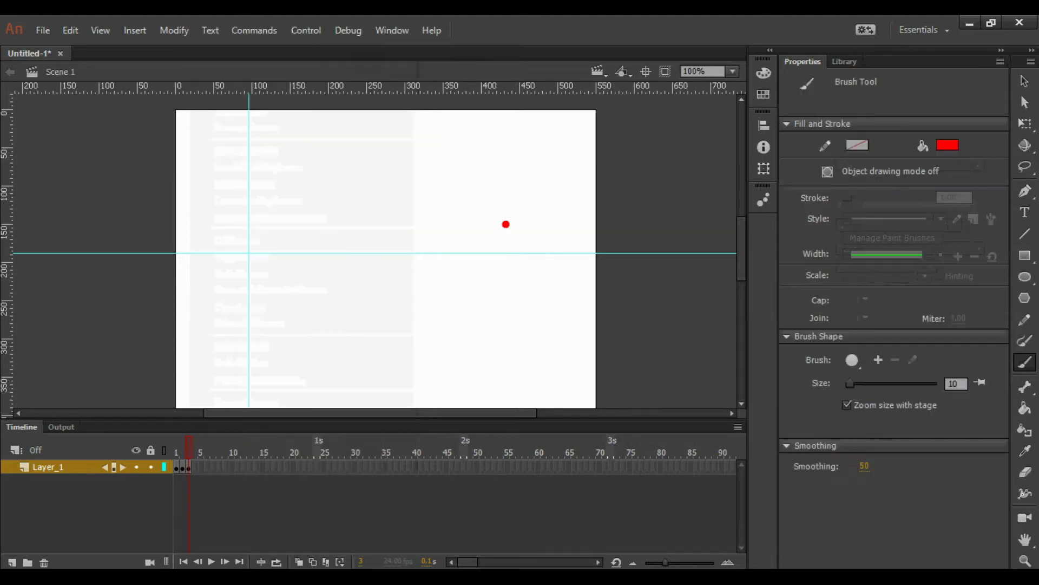
key("ctrl+z")
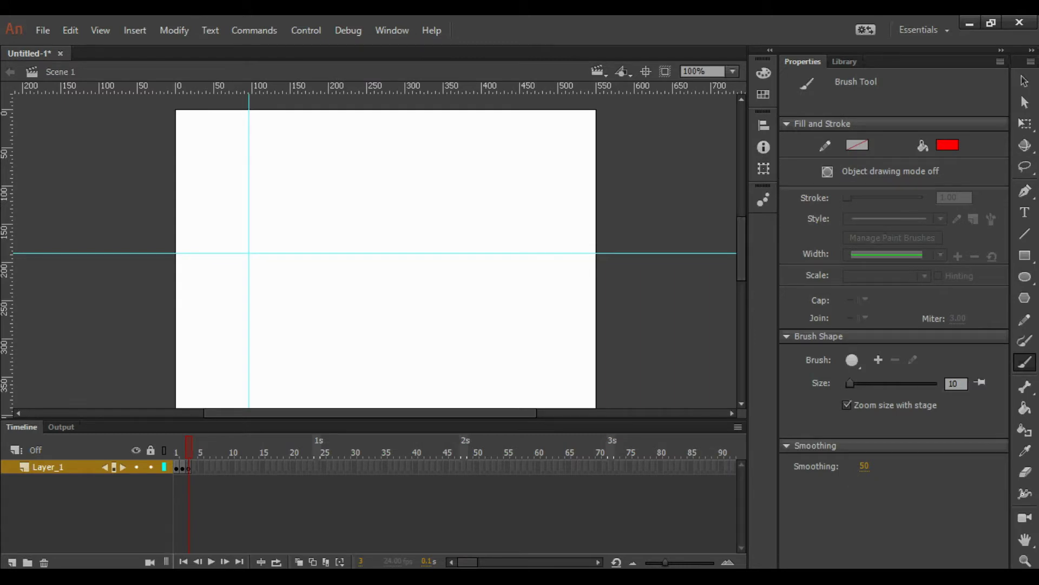
mouse_move(251, 233)
left_mouse_down()
mouse_move(238, 271)
mouse_move(263, 243)
mouse_move(248, 255)
left_mouse_up()
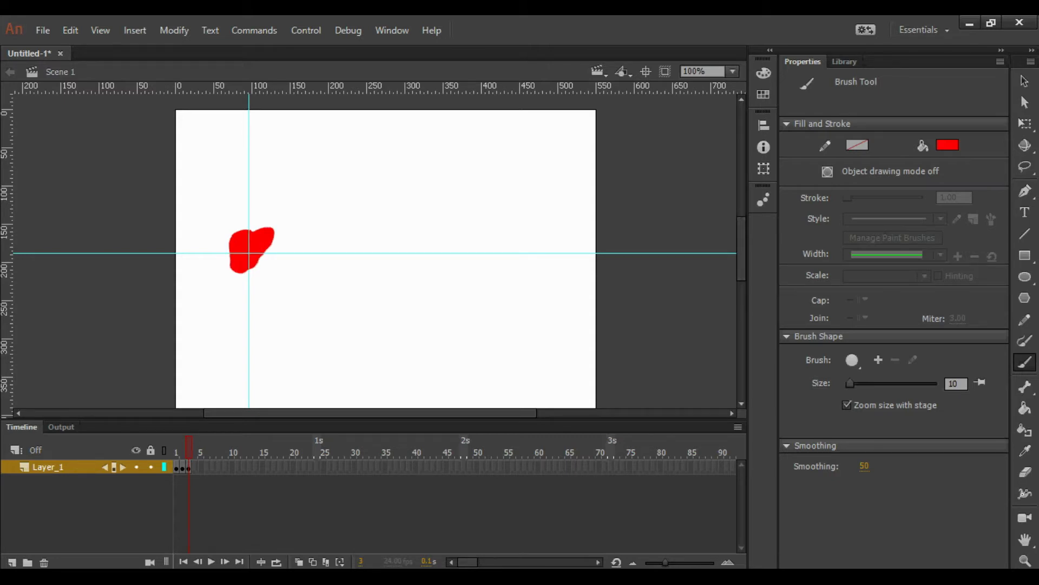
left_click_drag(252, 232, 267, 228)
Add a blank keyframe at frame 4 and paint a small red blob on it.
left_click(194, 467)
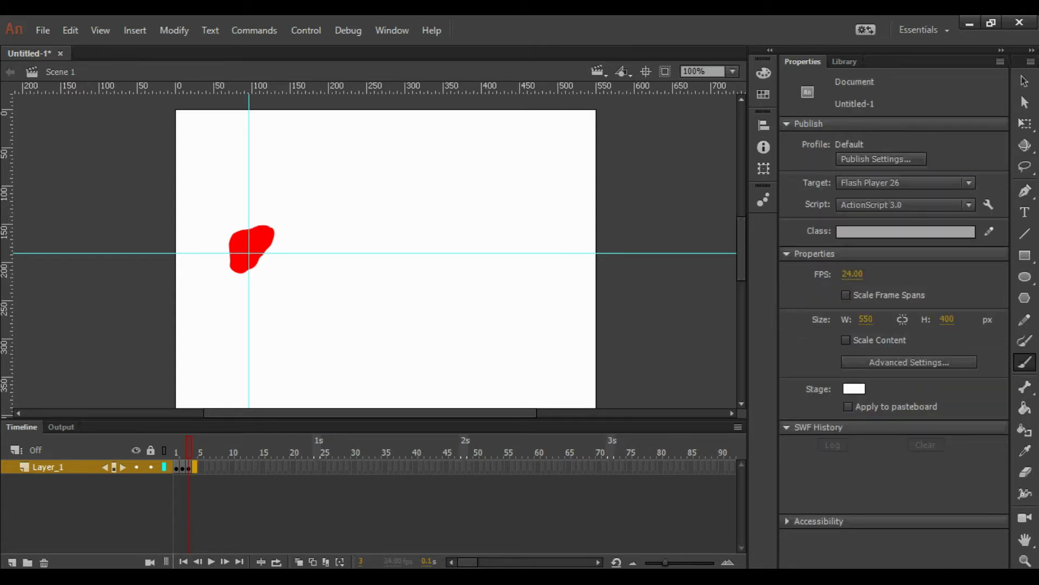
key("F7")
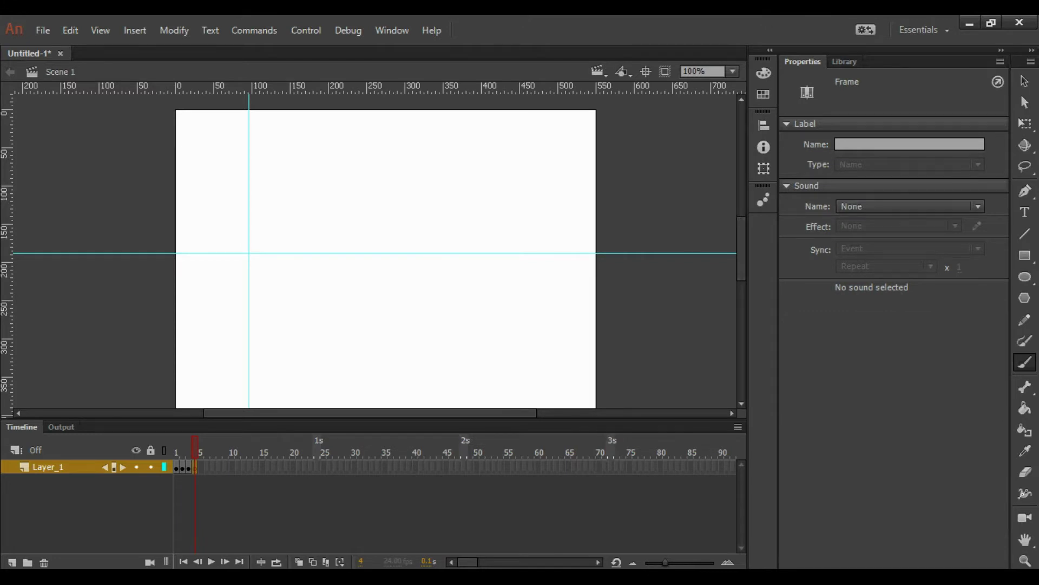
right_click(195, 466)
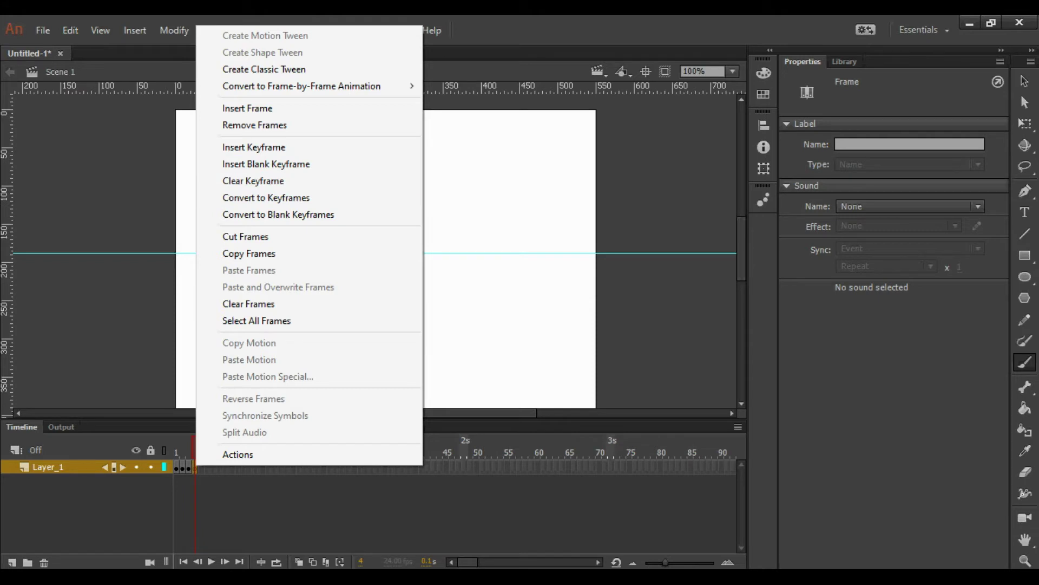
key("Escape")
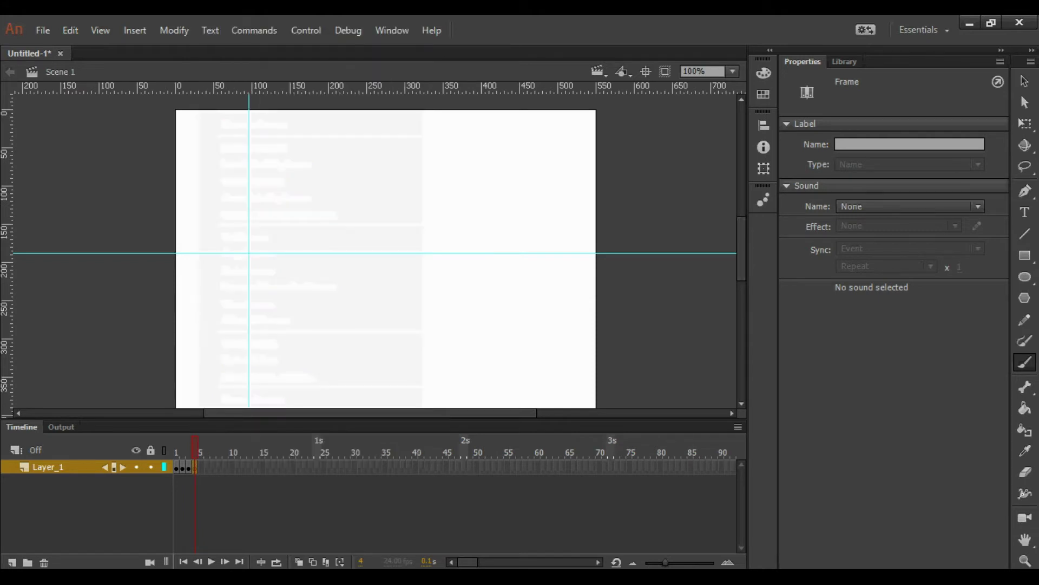
mouse_move(241, 259)
left_mouse_down()
mouse_move(247, 241)
mouse_move(264, 259)
mouse_move(237, 247)
left_mouse_up()
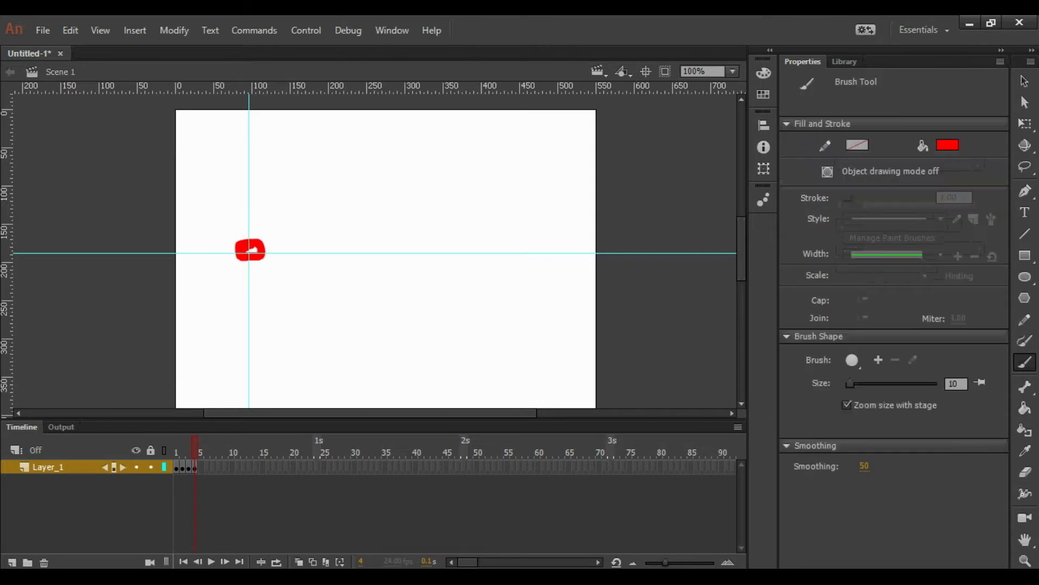
key("comma")
Add a vertical guide at the frame 3 blob's right side and a horizontal guide along its top.
left_click_drag(7, 252, 271, 252)
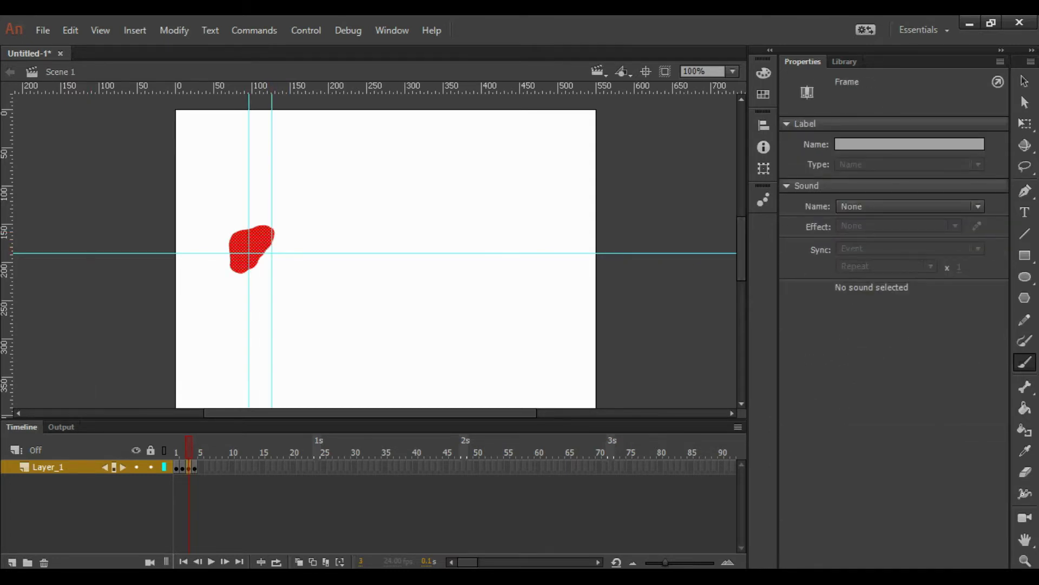
left_click_drag(6, 253, 271, 252)
left_click_drag(303, 86, 304, 232)
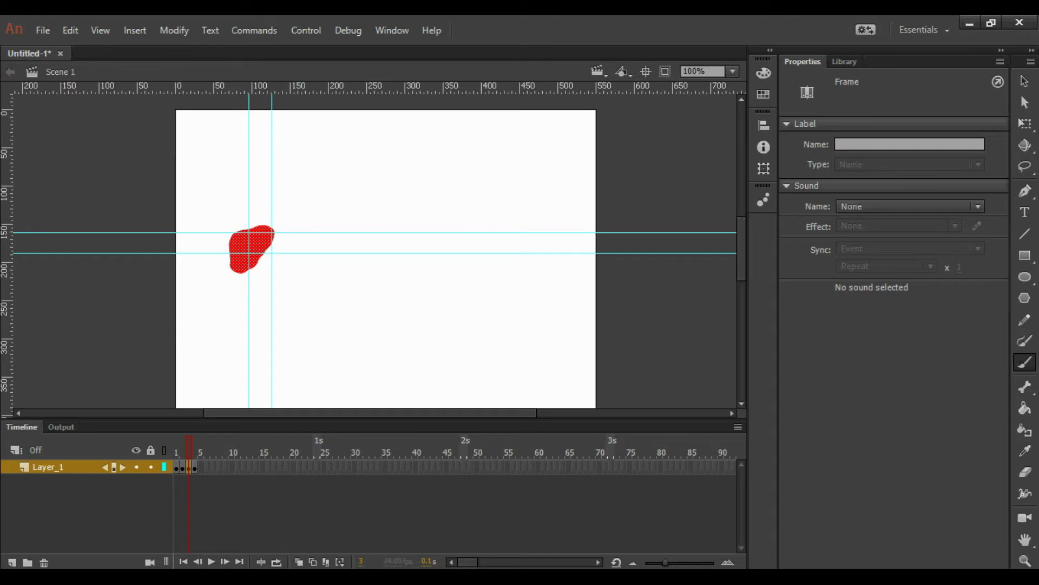
Enlarge the frame 4 blob up and to the right across the guides.
key("period")
mouse_move(250, 248)
left_mouse_down()
mouse_move(265, 222)
mouse_move(225, 248)
mouse_move(271, 225)
mouse_move(248, 264)
mouse_move(234, 259)
mouse_move(247, 266)
mouse_move(282, 212)
mouse_move(276, 232)
mouse_move(278, 222)
left_mouse_up()
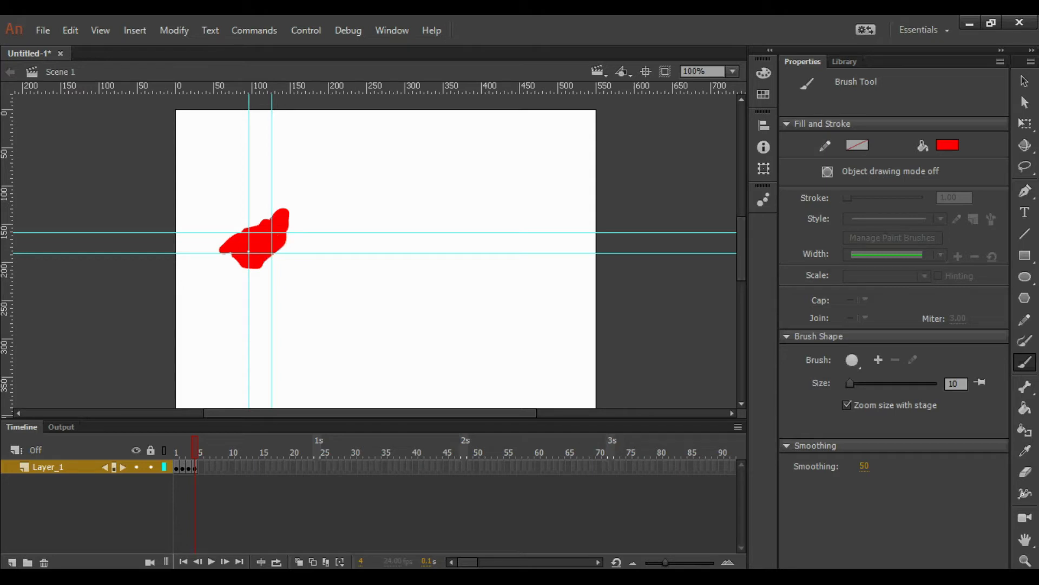
left_click(200, 467)
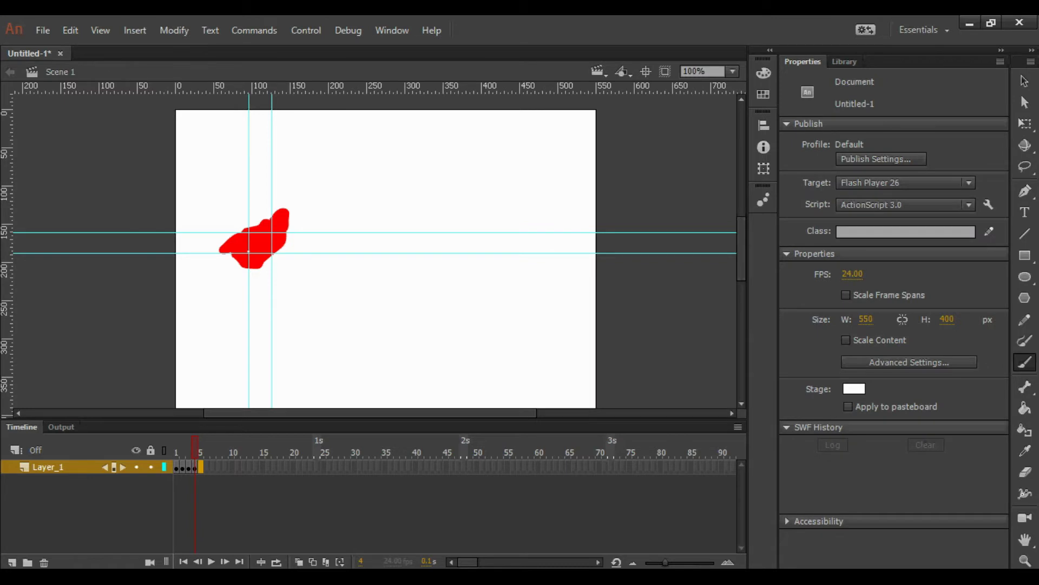
Add a keyframe at frame 5 and extend its red blob up and to the right.
right_click(201, 466)
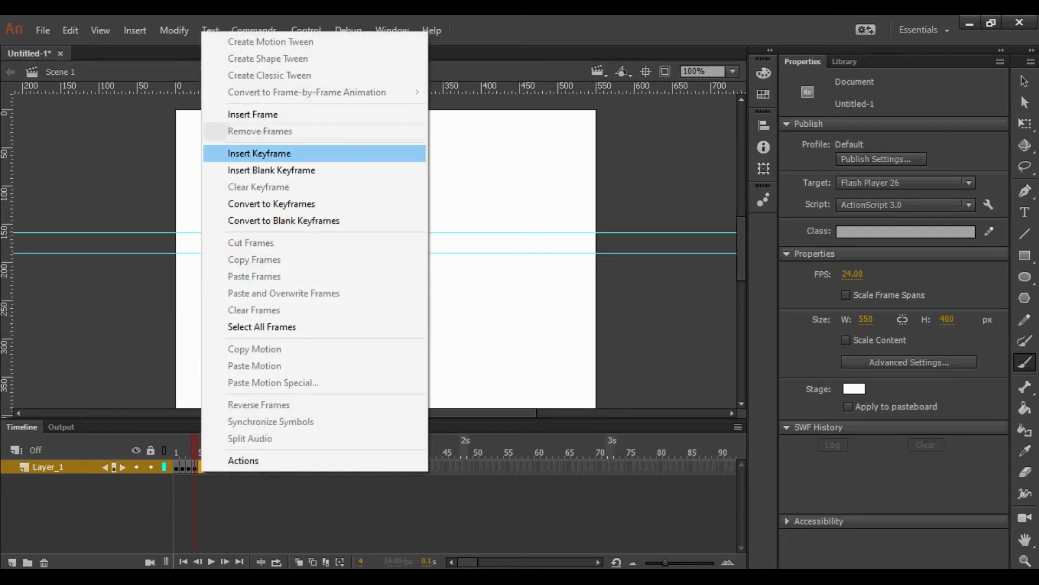
left_click(189, 467)
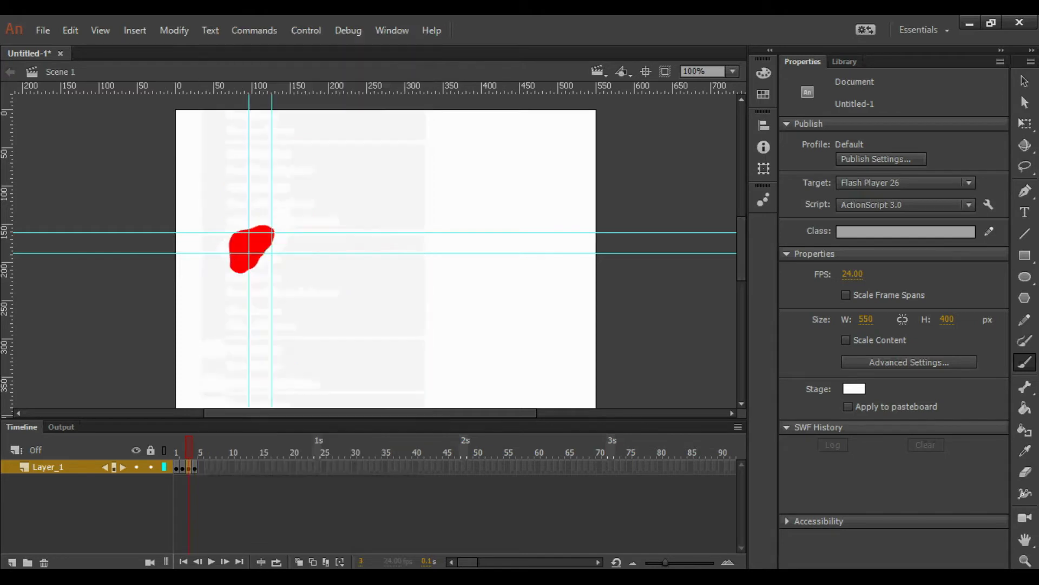
key("period")
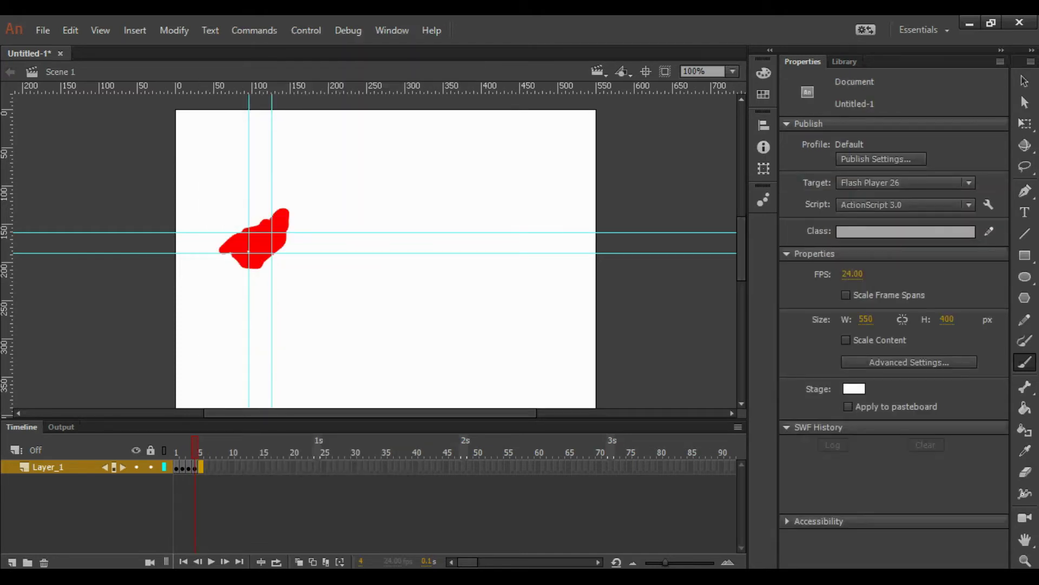
key("F6")
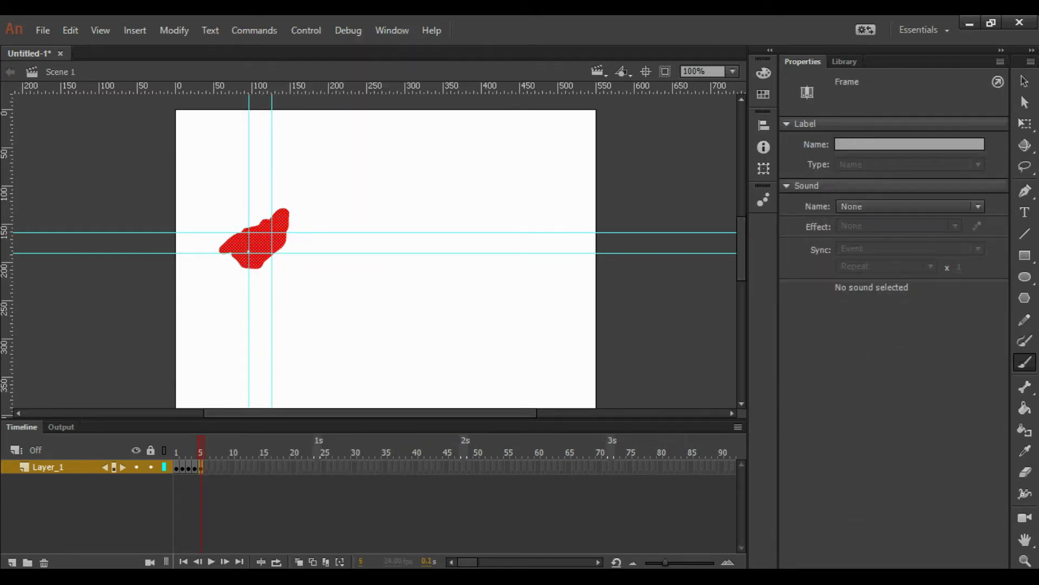
key("Escape")
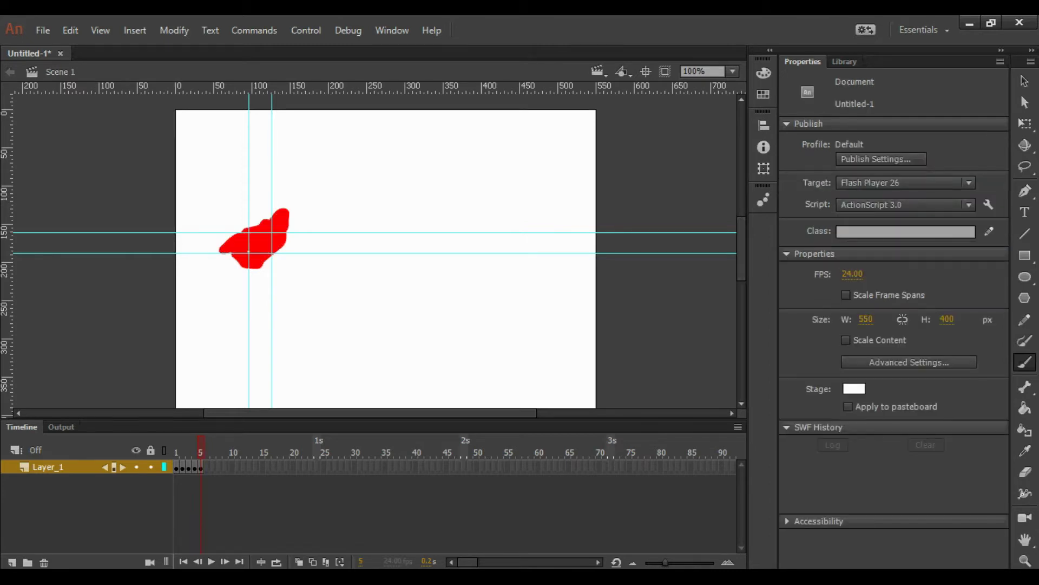
left_click(200, 467)
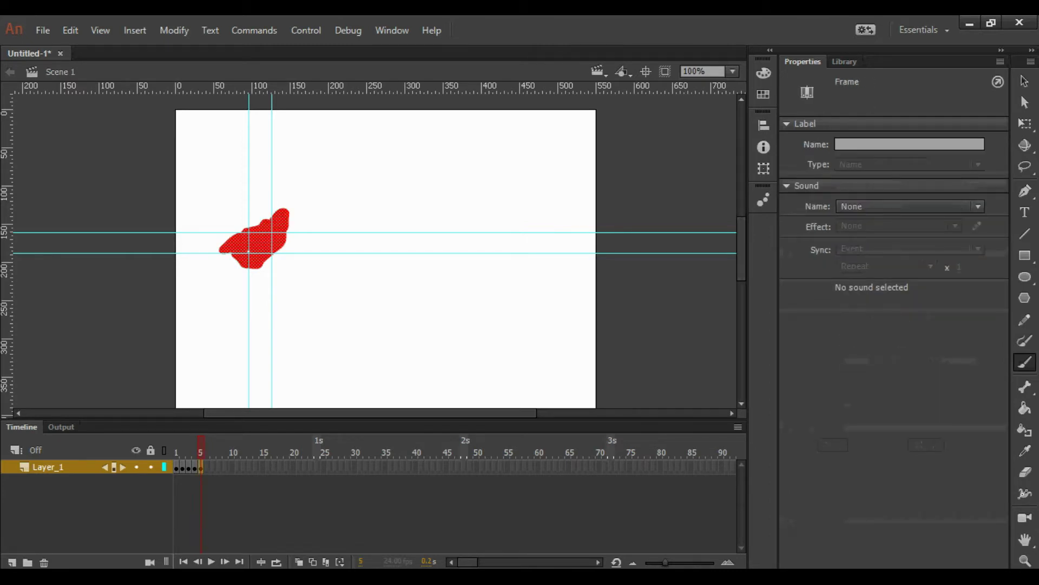
right_click(284, 228)
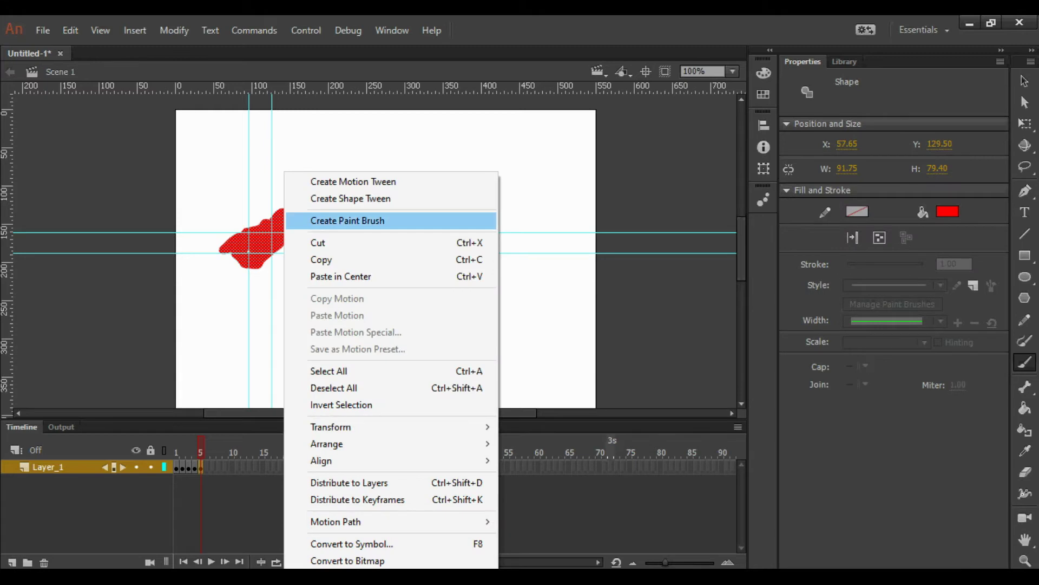
left_click(200, 467)
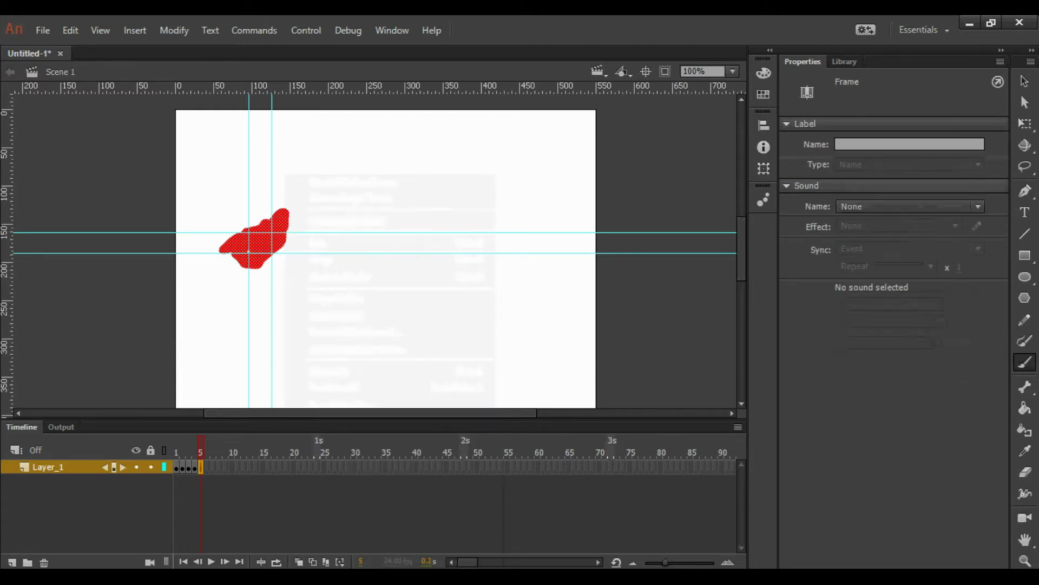
right_click(201, 467)
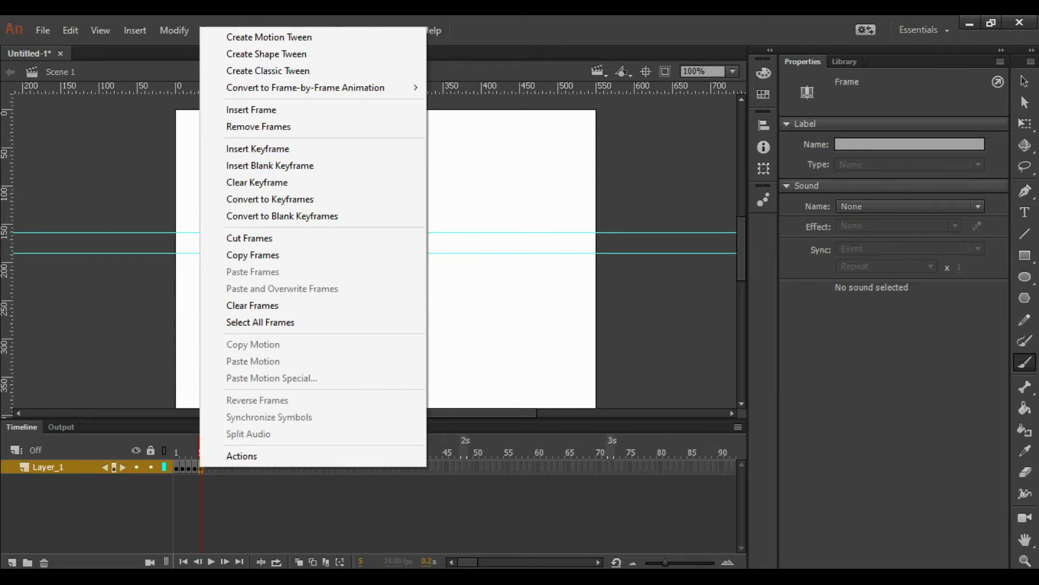
left_click(542, 212)
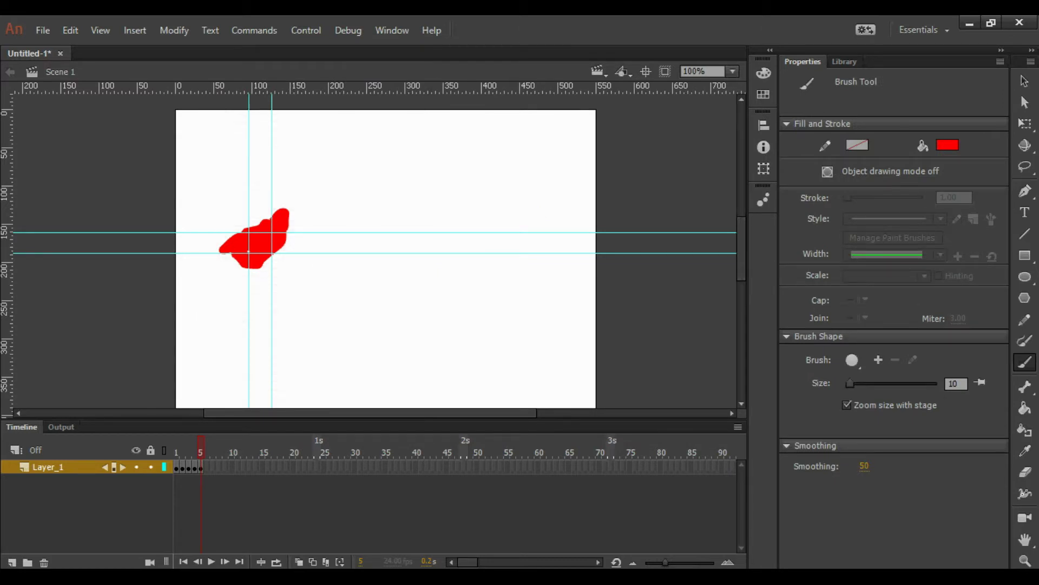
left_click_drag(282, 214, 301, 207)
Copy frame 5 into a blank keyframe at frame 6 and grow the blob further up-right.
left_click(202, 467)
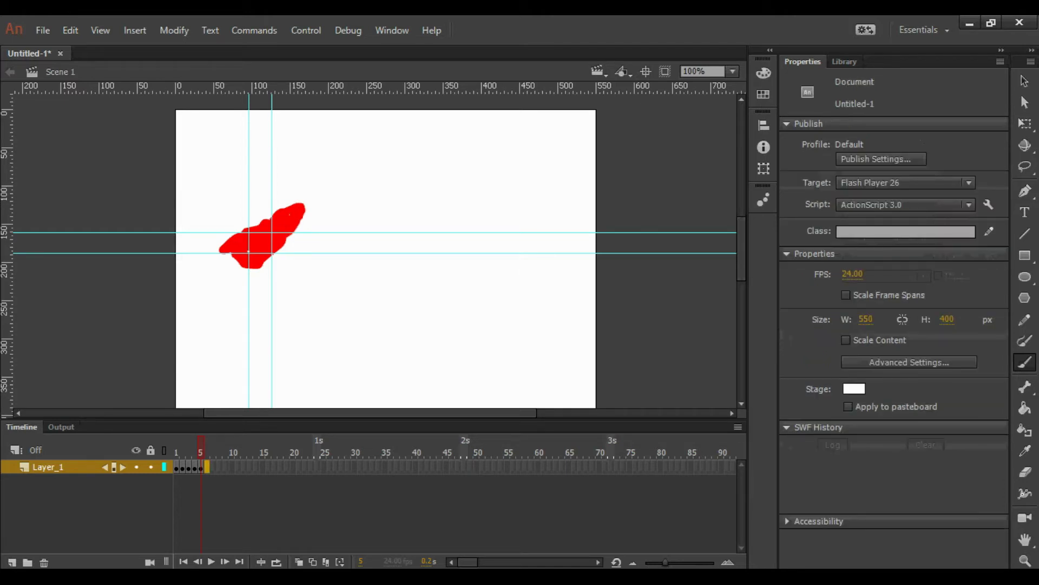
right_click(202, 466)
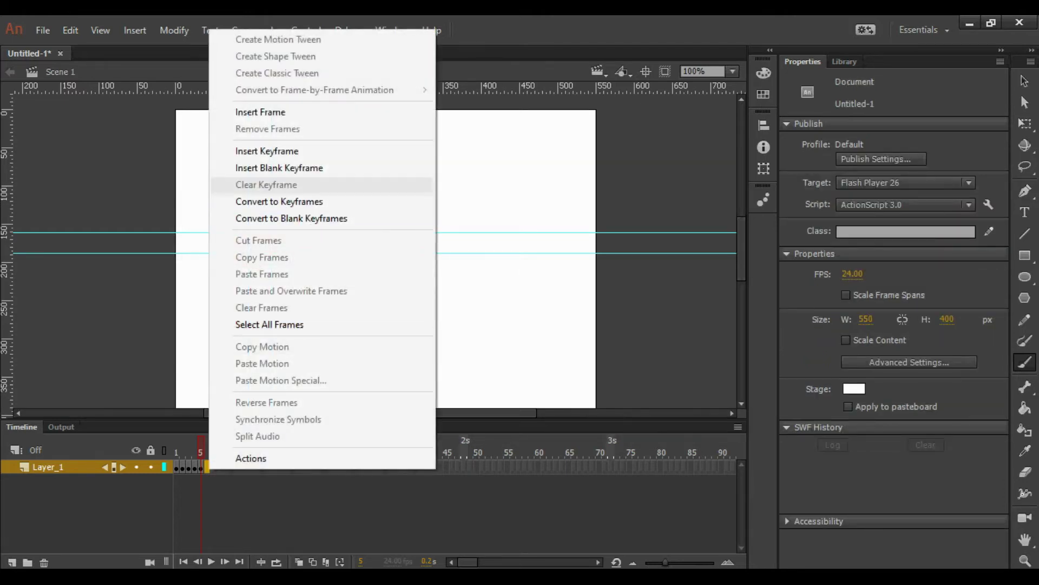
left_click(279, 167)
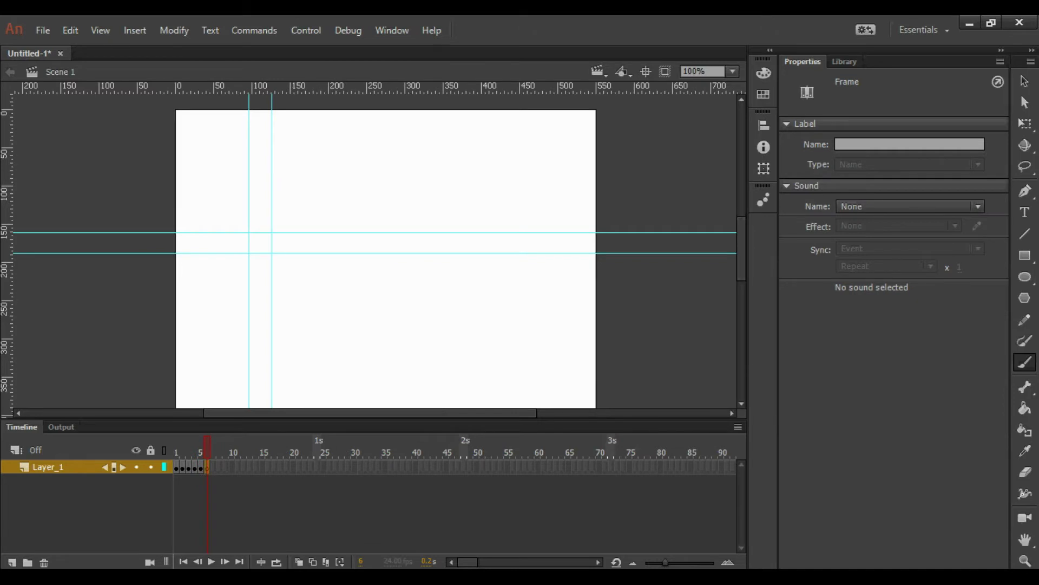
left_click(200, 466)
right_click(201, 467)
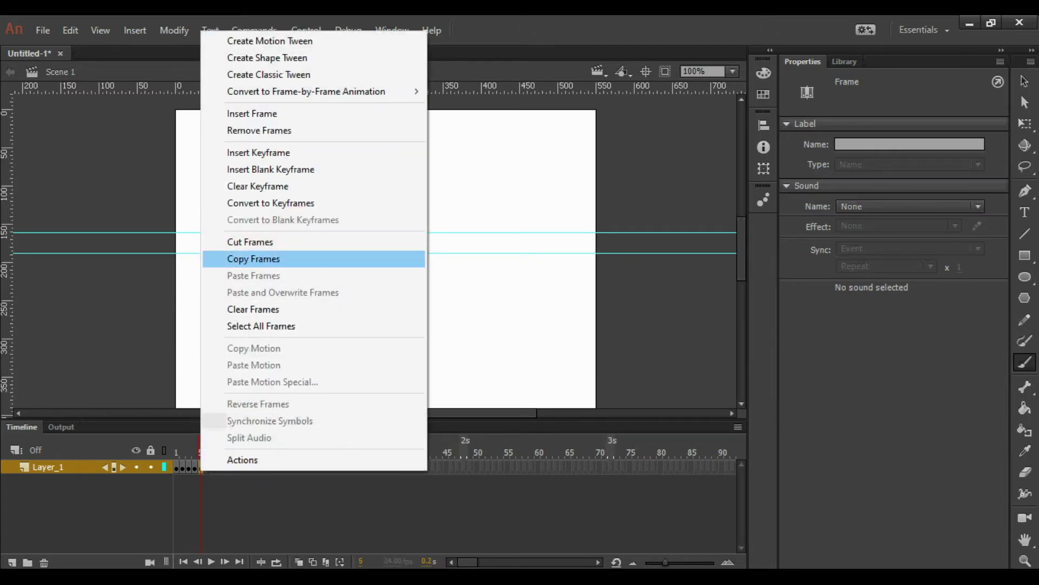
left_click(254, 259)
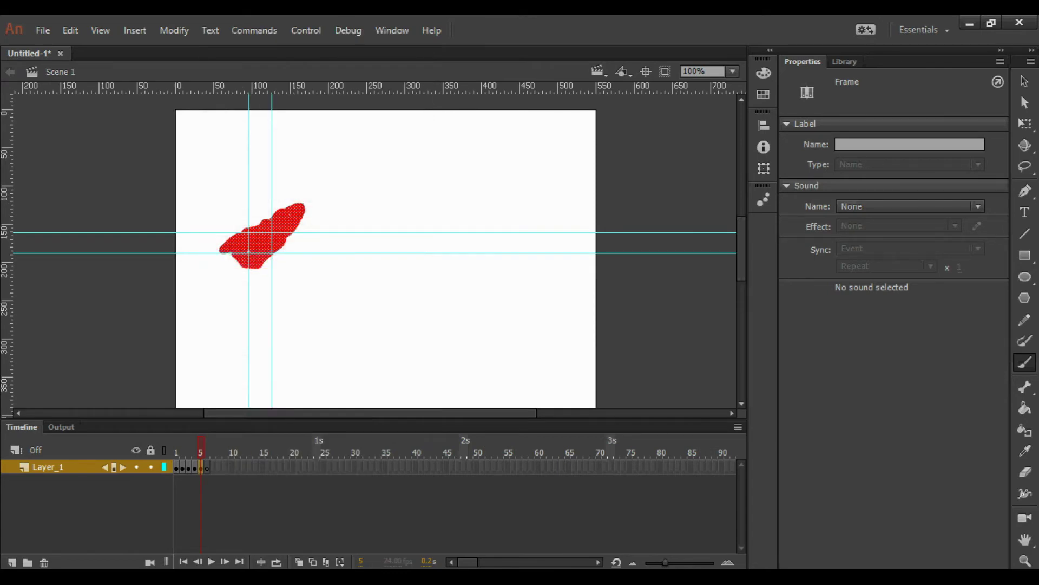
left_click(206, 467)
right_click(206, 467)
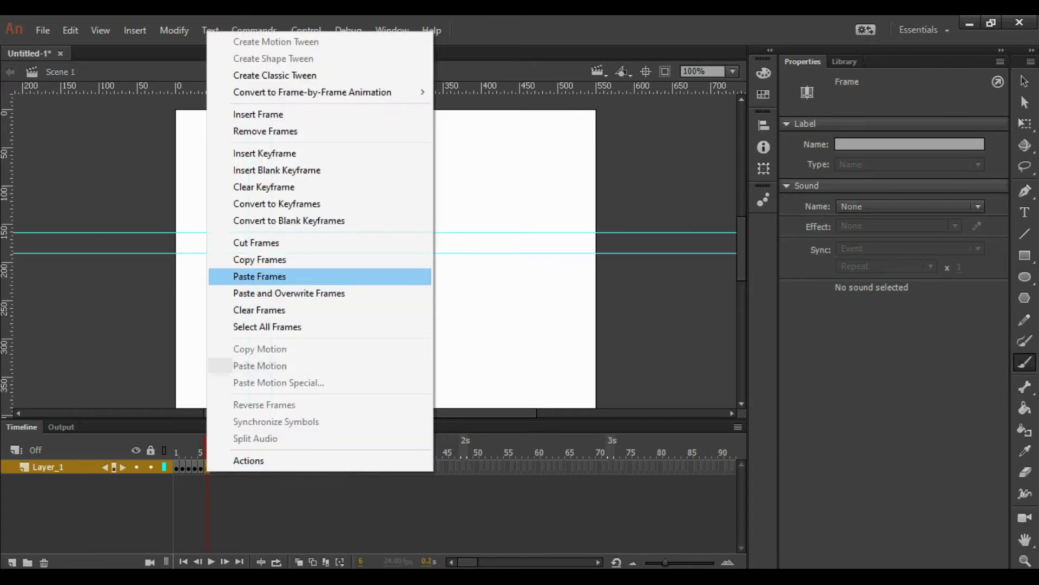
left_click(259, 276)
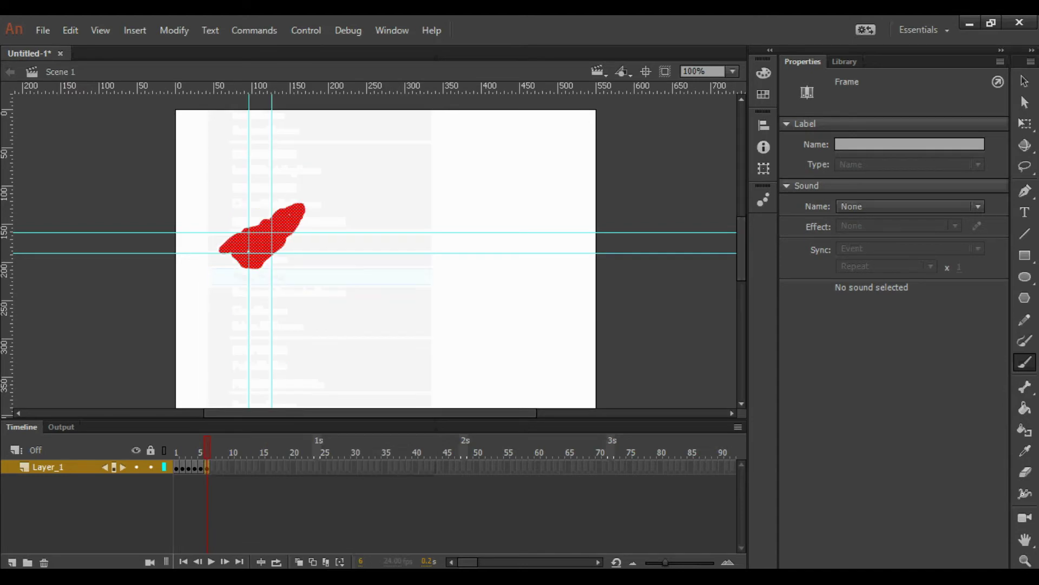
left_click_drag(304, 212, 313, 195)
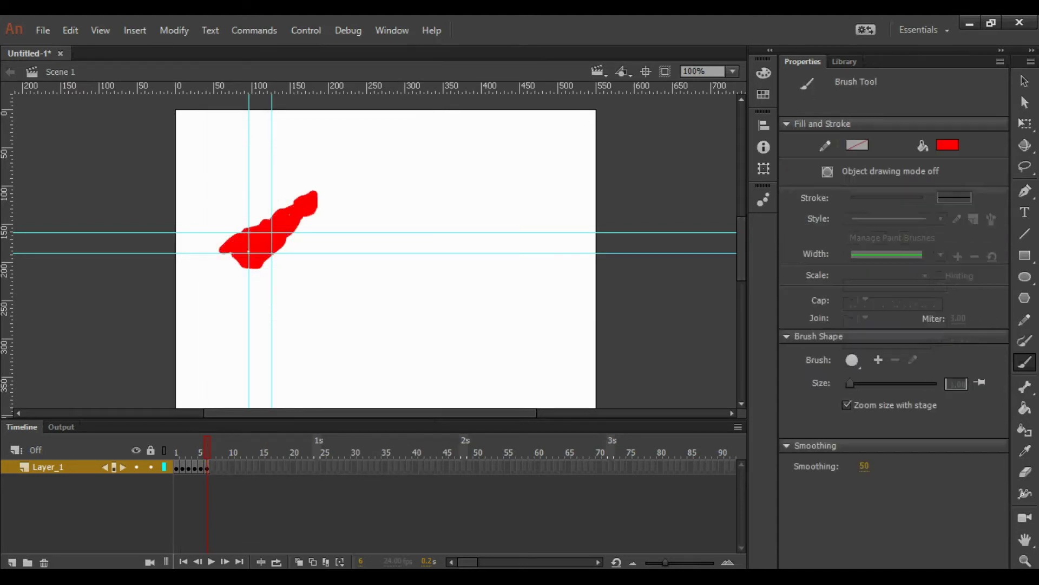
key("Return")
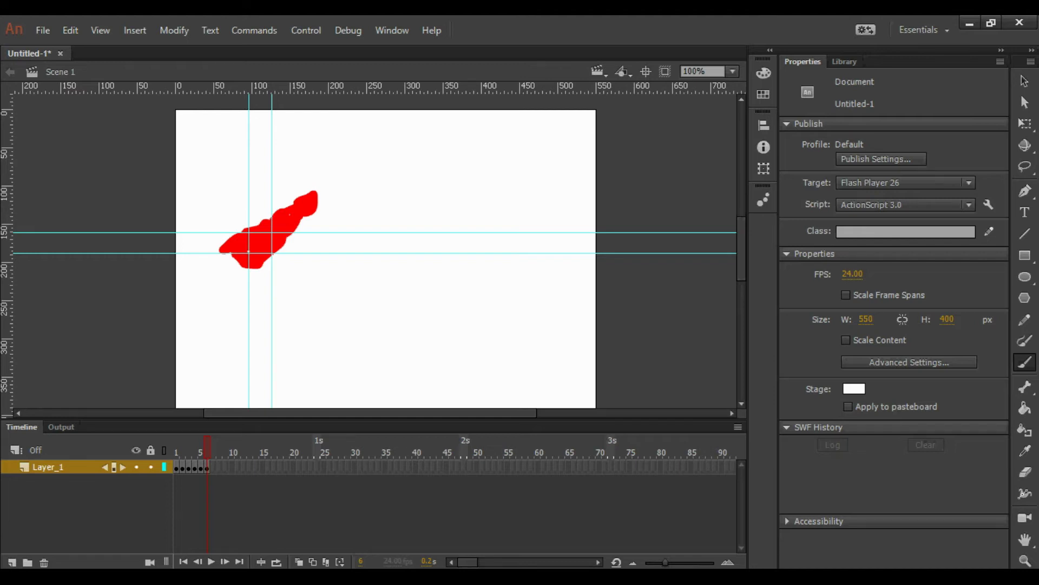
Test-play the six-frame blob animation, close the preview, and choose File > New.
key("ctrl+Return")
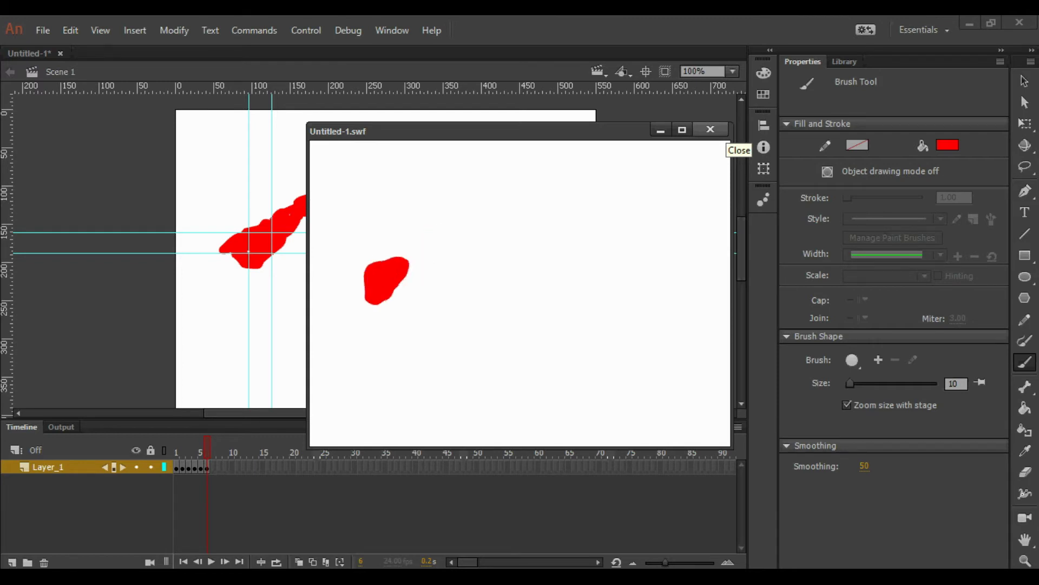
mouse_move(415, 131)
left_mouse_down()
mouse_move(220, 243)
mouse_move(257, 143)
mouse_move(368, 125)
left_mouse_up()
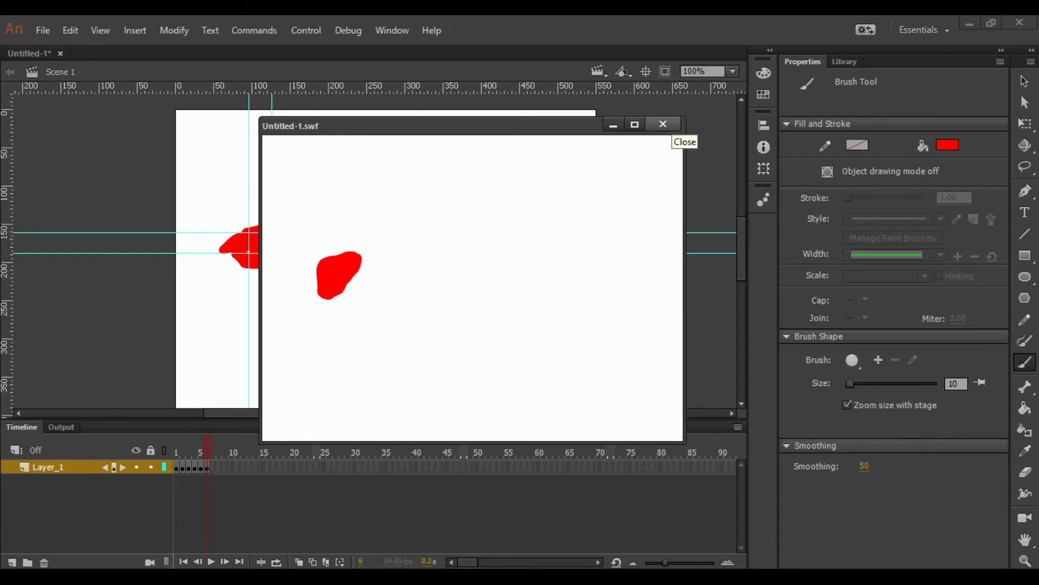
left_click(662, 125)
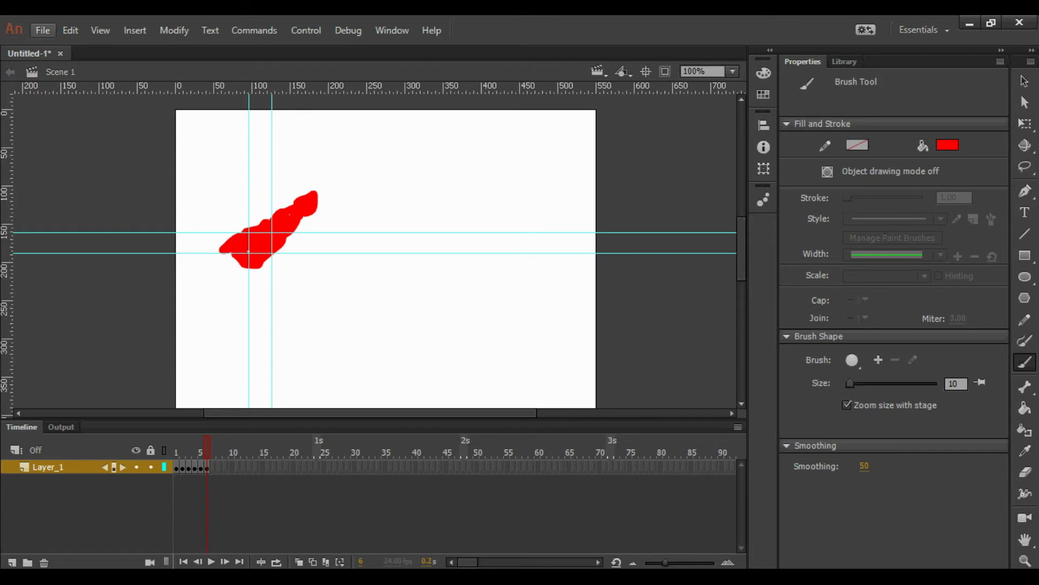
left_click(43, 31)
left_click(60, 45)
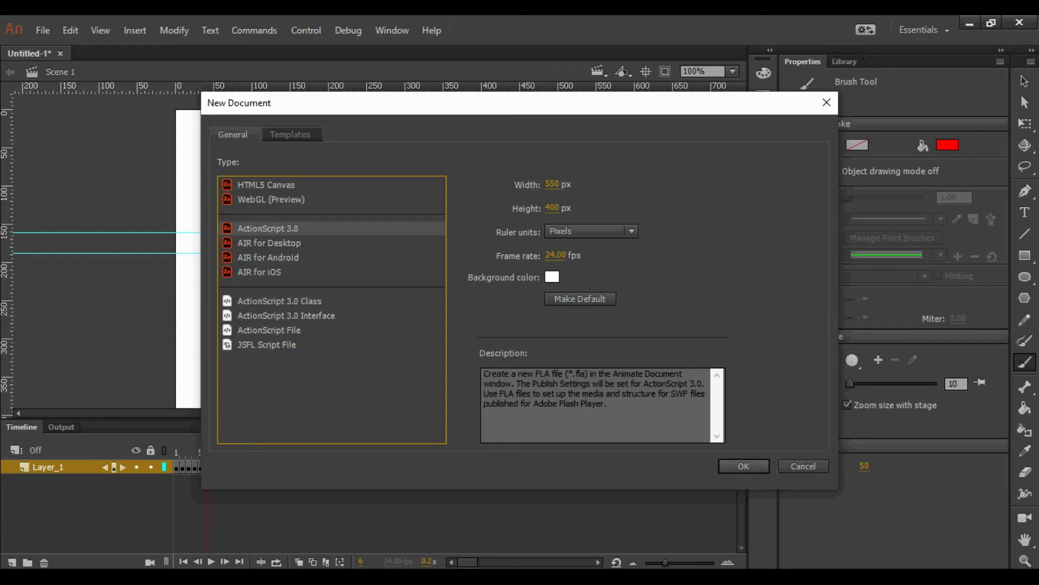
Create the new ActionScript 3.0 document and draw a red oval on the stage's left.
key("Return")
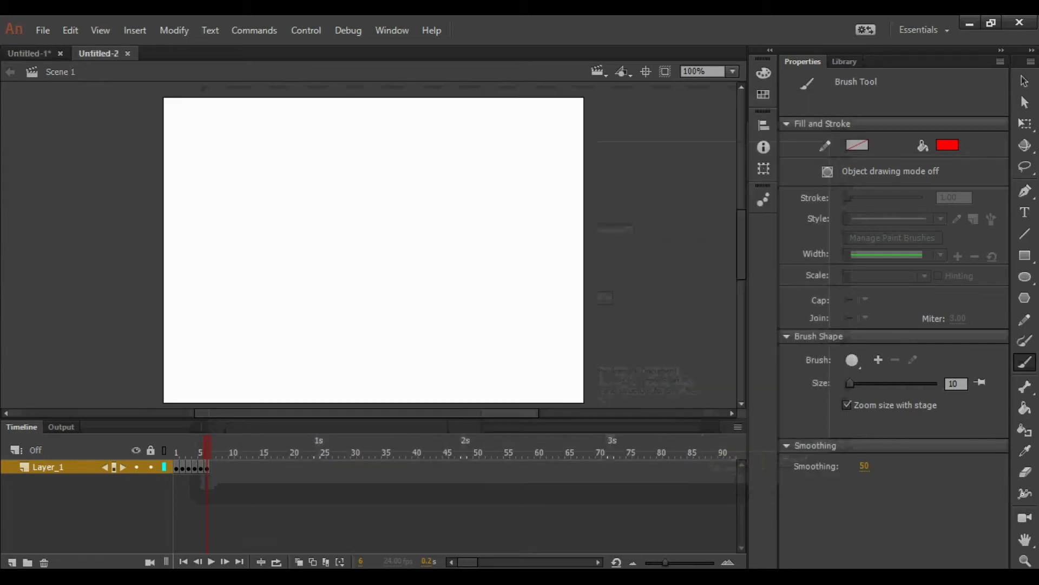
left_click(1025, 277)
left_click_drag(203, 191, 284, 286)
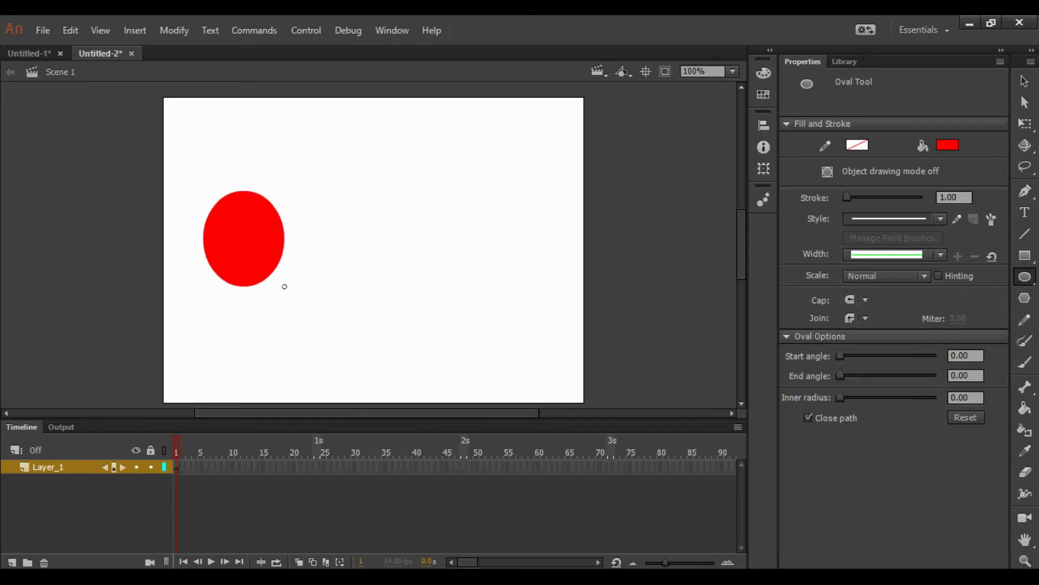
Widen the red oval into a solid circle using Free Transform.
left_click(1025, 81)
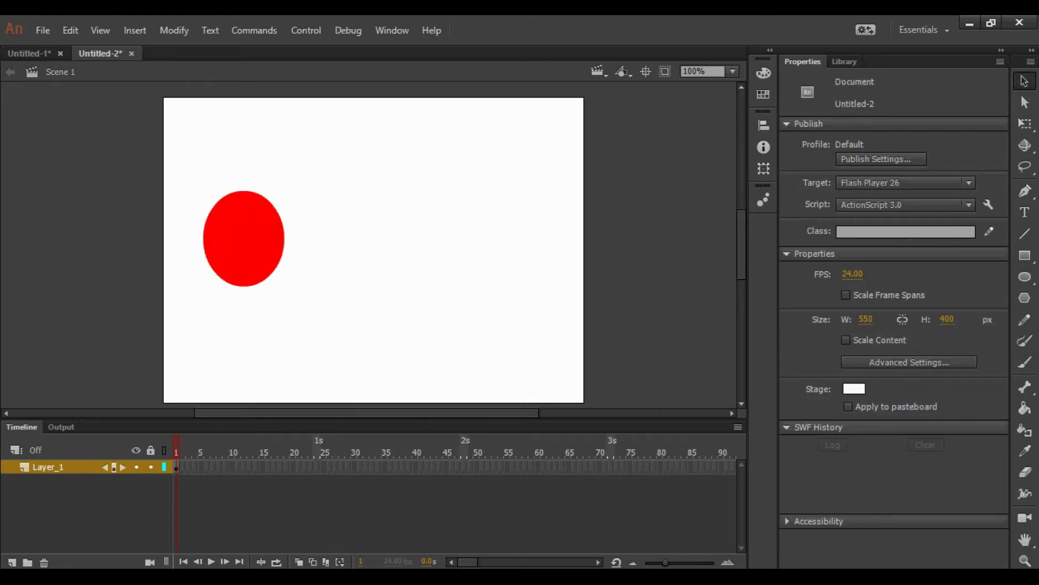
key("ctrl+a")
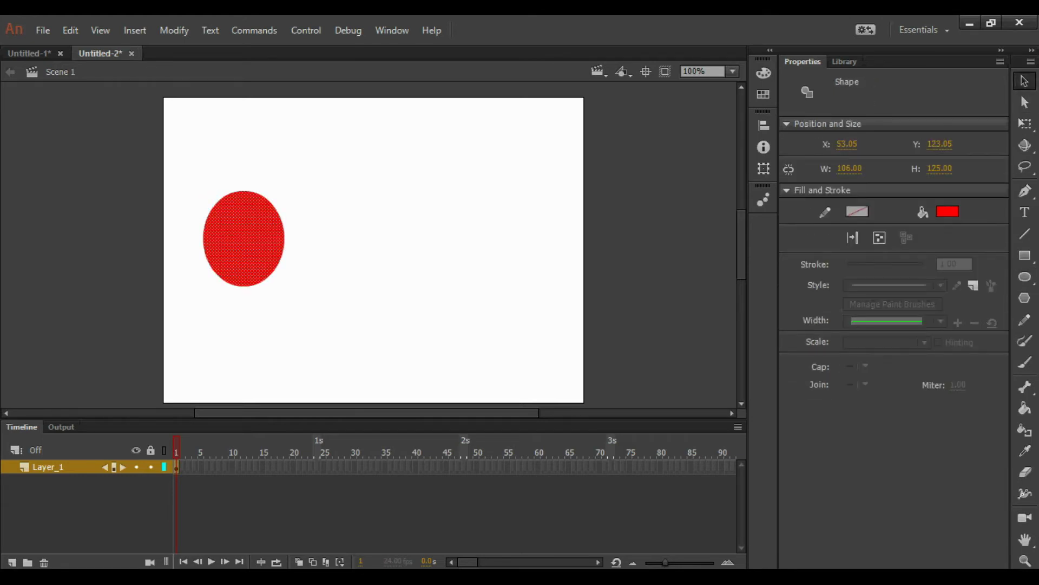
key("q")
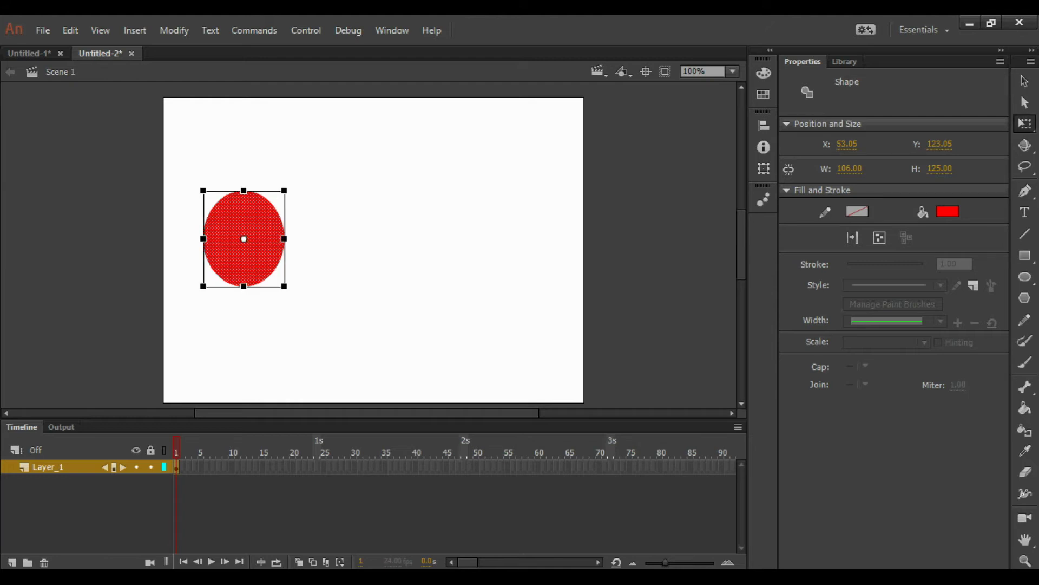
left_click_drag(284, 238, 294, 239)
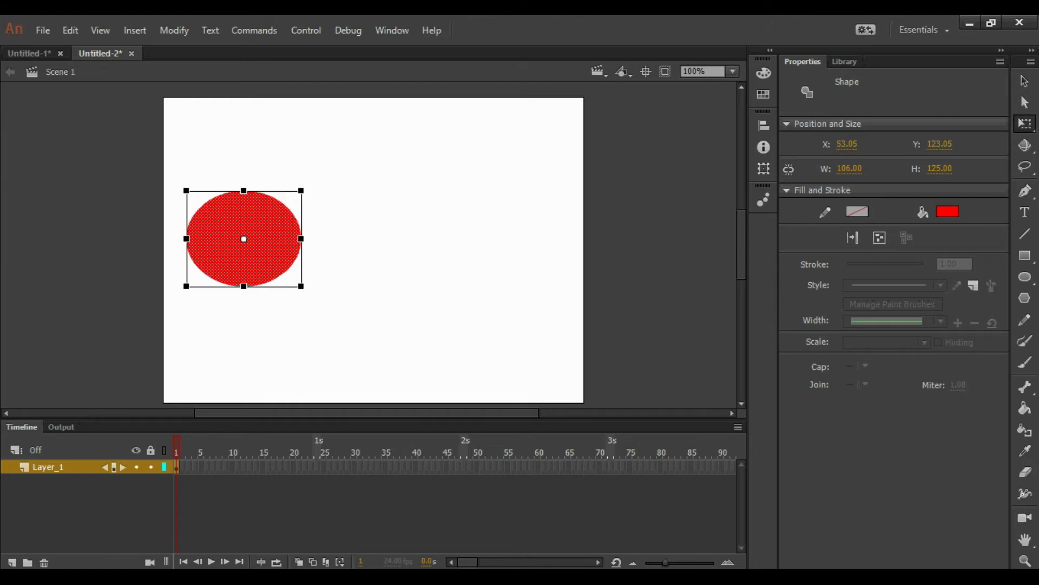
key("ctrl+shift+a")
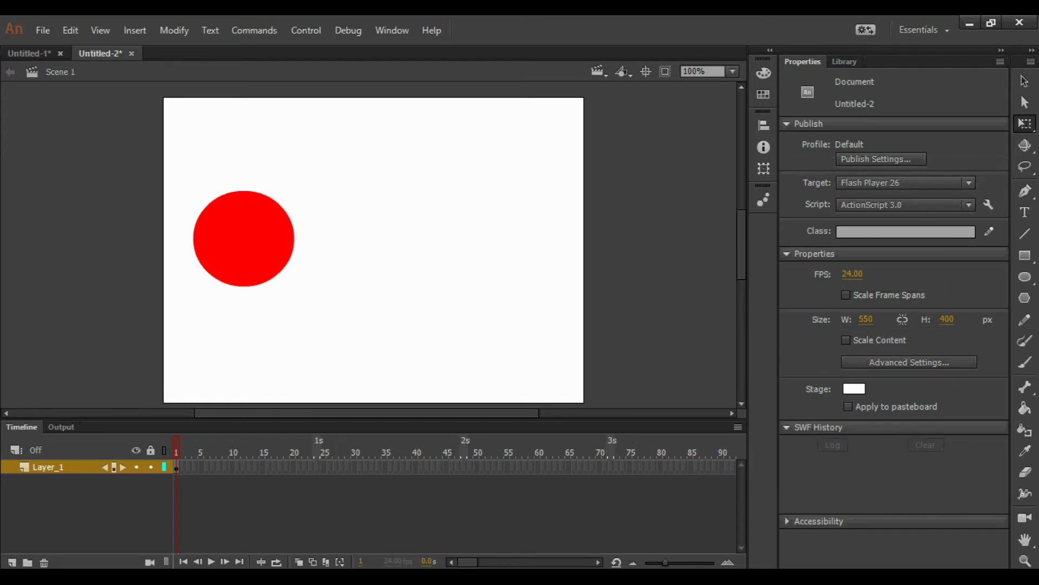
left_click(292, 467)
Insert a keyframe at frame 20 and delete the circle from it.
right_click(292, 466)
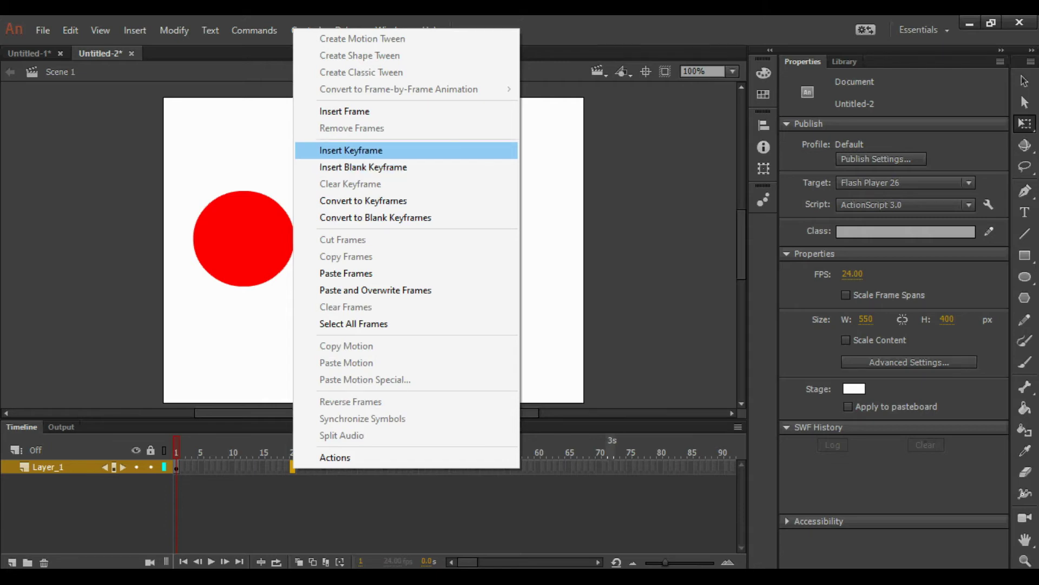
left_click(351, 150)
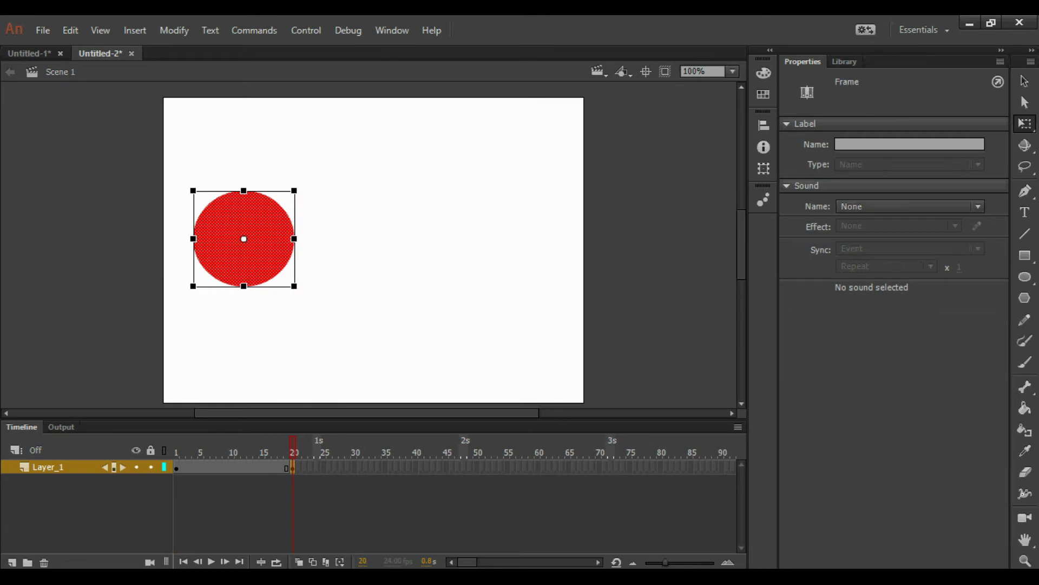
left_click_drag(243, 248, 473, 249)
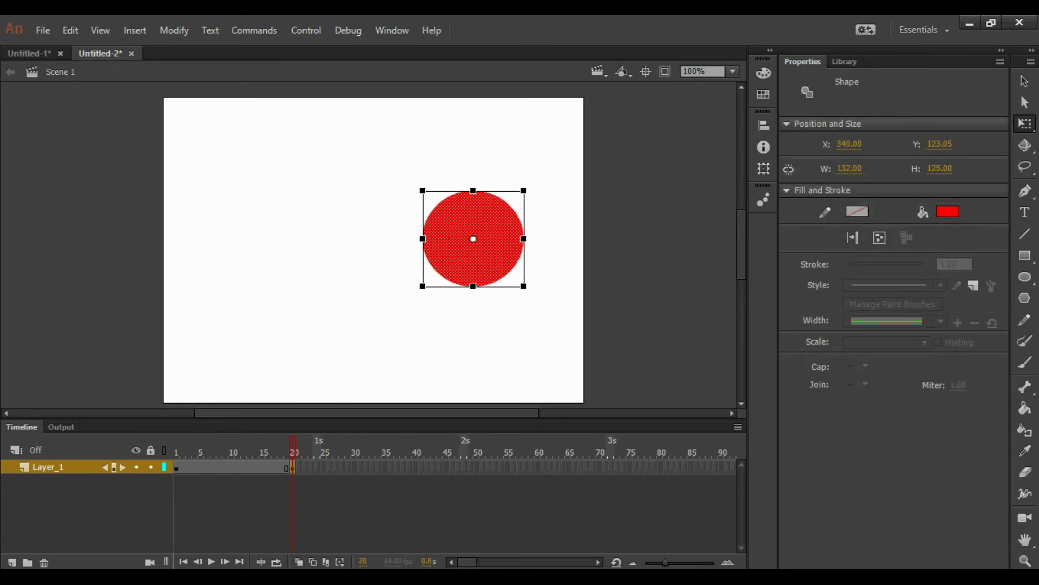
key("Delete")
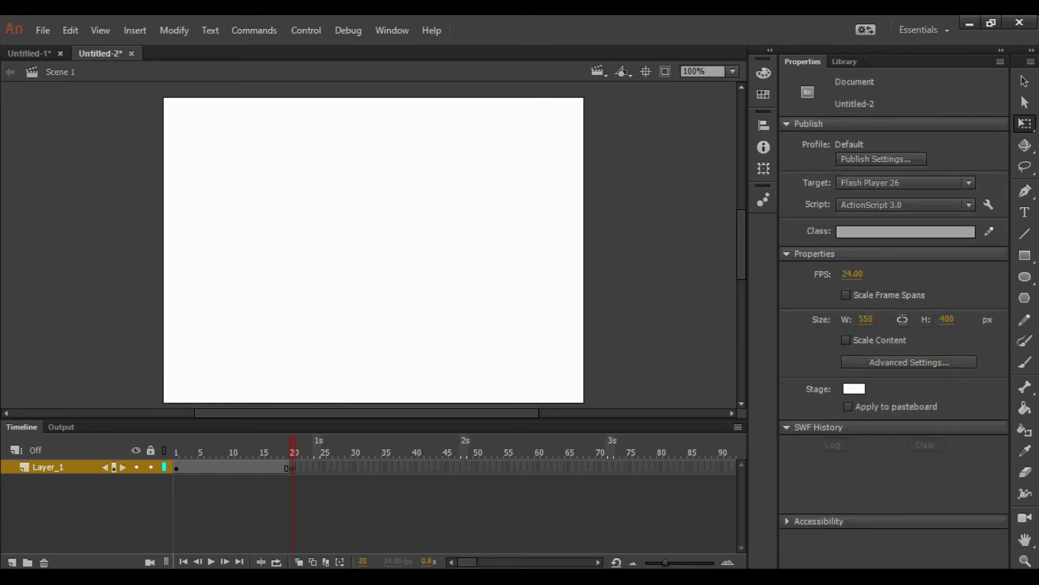
Draw a red pentagon with the PolyStar tool and move it to the stage's right side.
left_click(1025, 297)
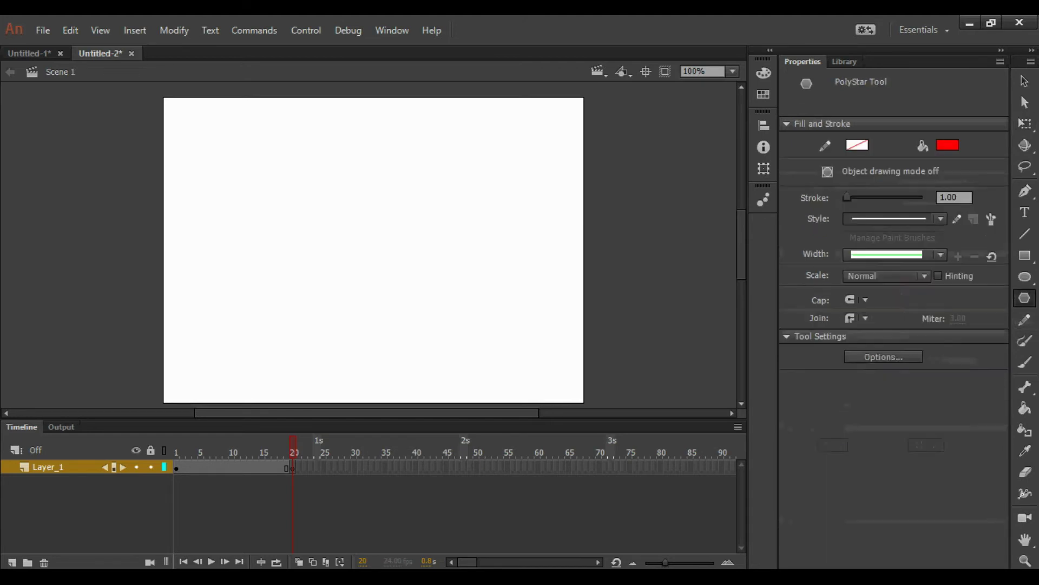
mouse_move(436, 184)
left_mouse_down()
mouse_move(546, 274)
mouse_move(501, 224)
left_mouse_up()
left_click(1025, 82)
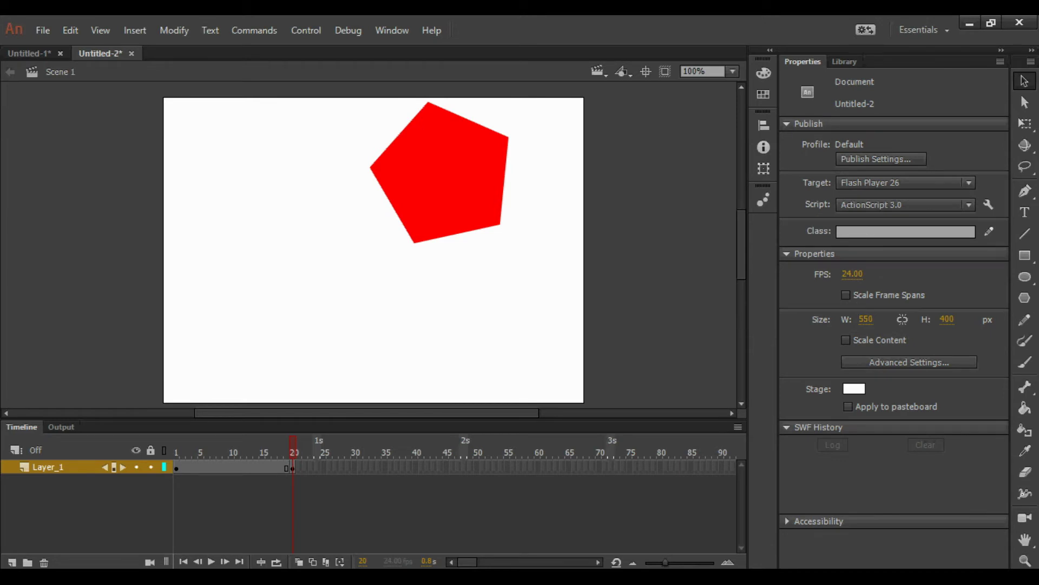
left_click(439, 181)
left_click_drag(438, 181, 487, 248)
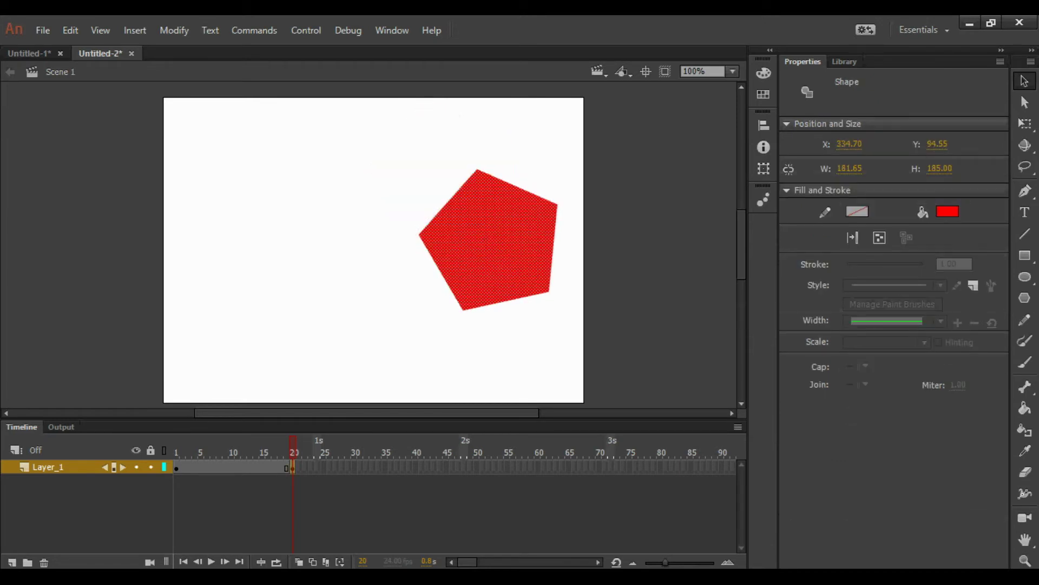
key("ctrl+shift+a")
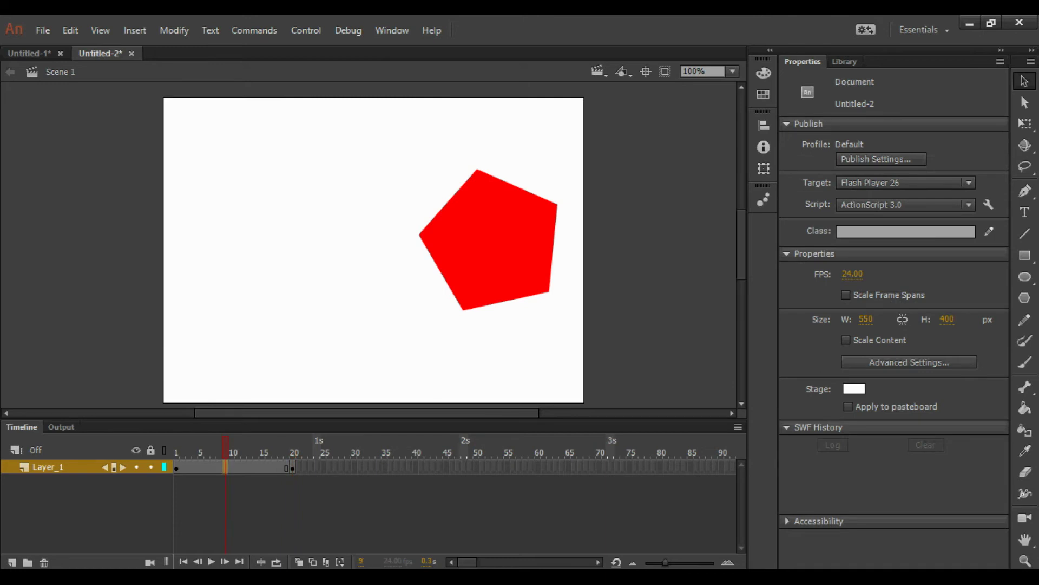
Apply a shape tween over frames 1–20 morphing the red circle into the pentagon, then play it.
left_click(225, 466)
right_click(225, 469)
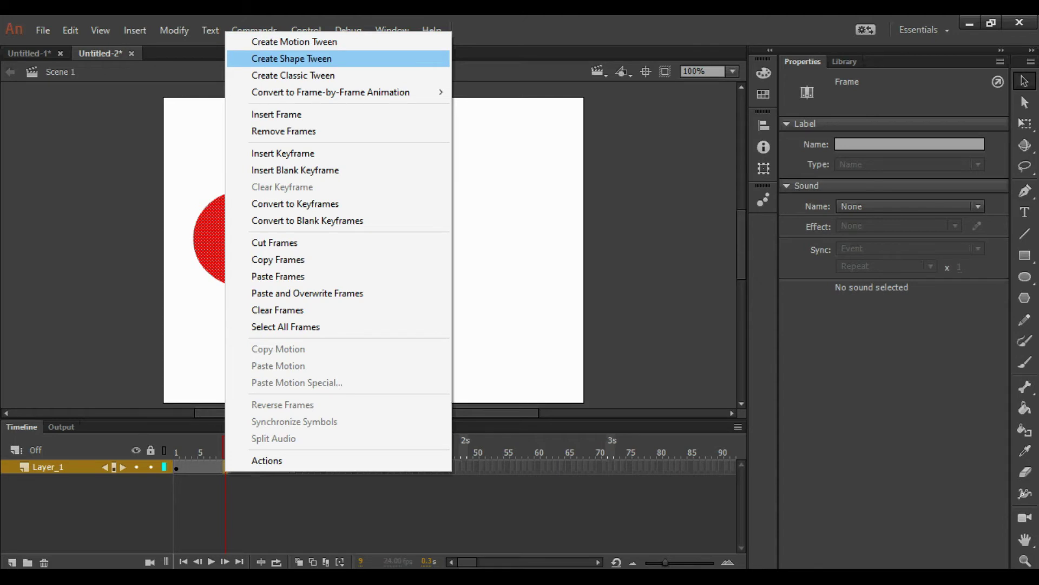
left_click(292, 59)
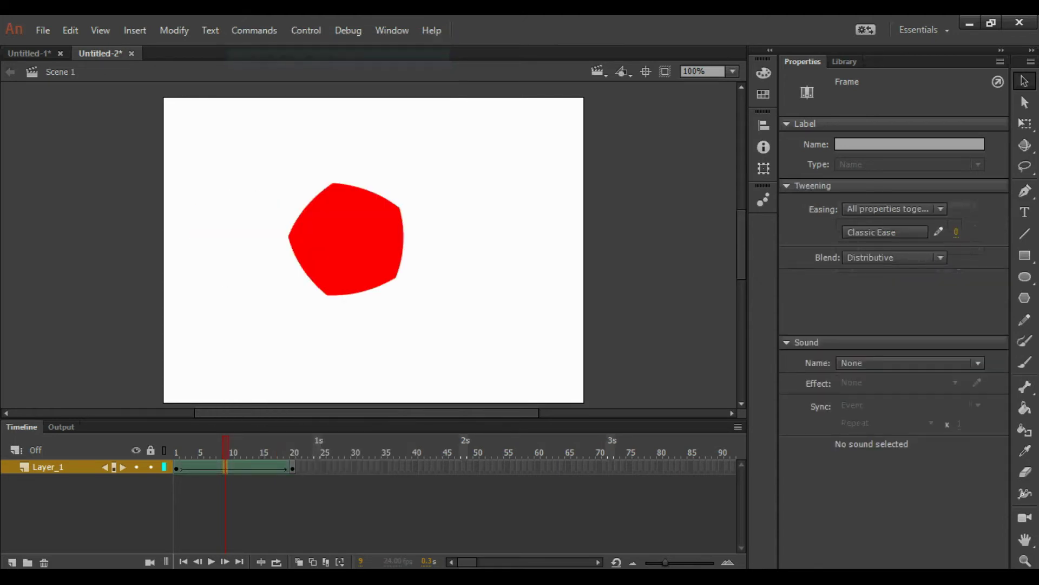
key("Return")
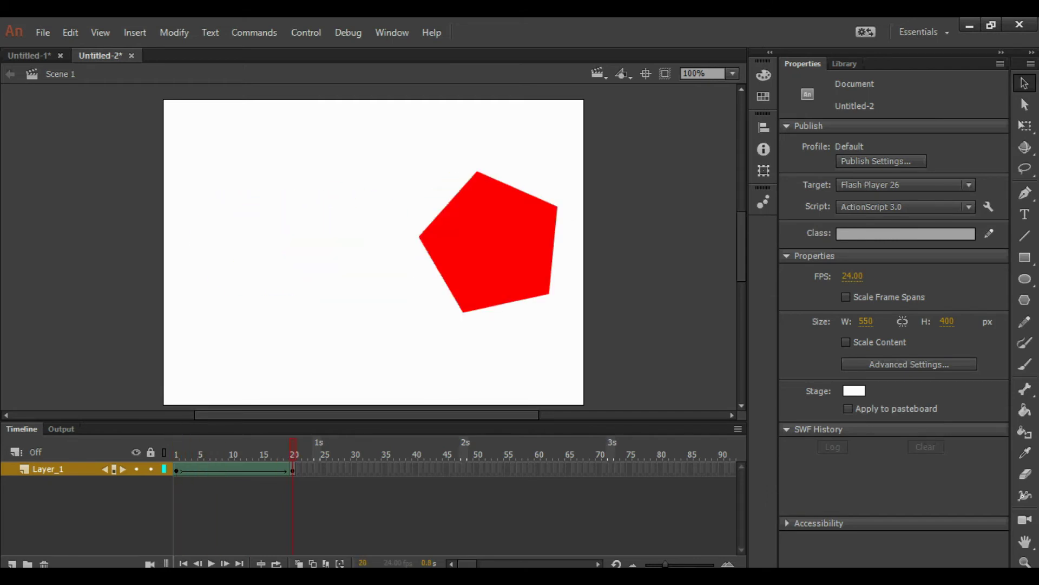
left_click(237, 469)
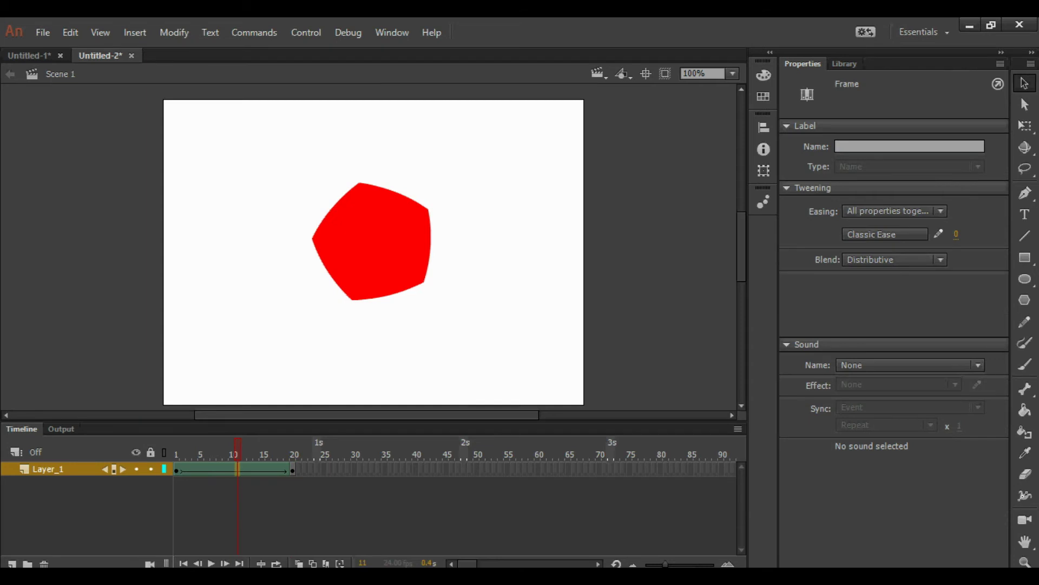
right_click(237, 468)
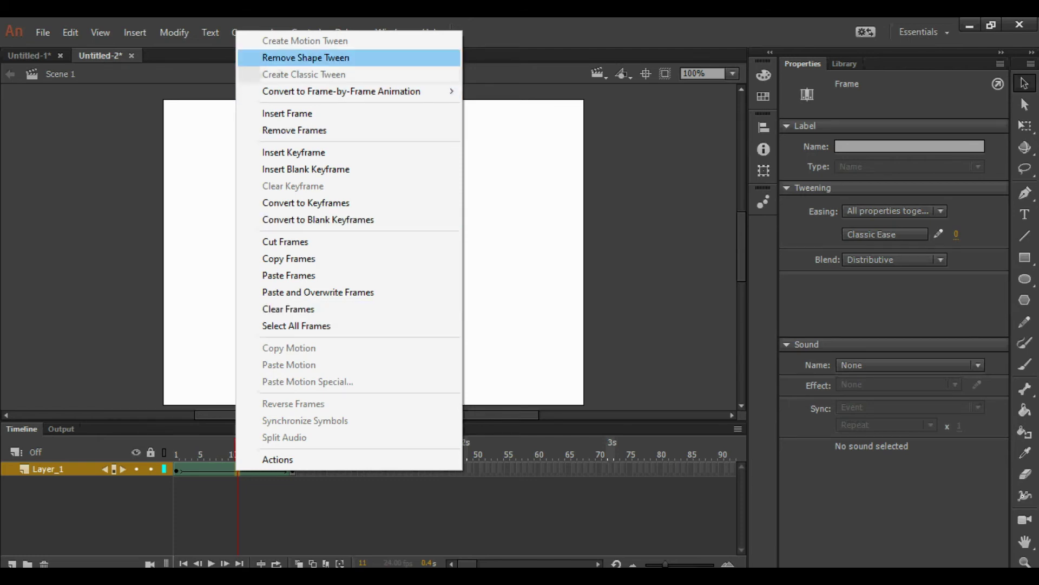
left_click(306, 57)
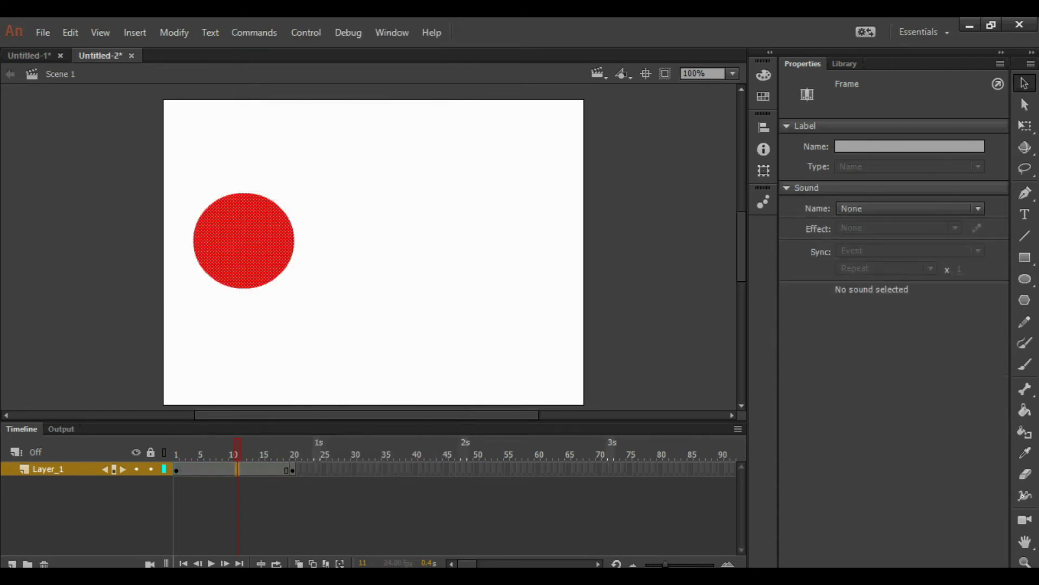
left_click(188, 453)
key("Return")
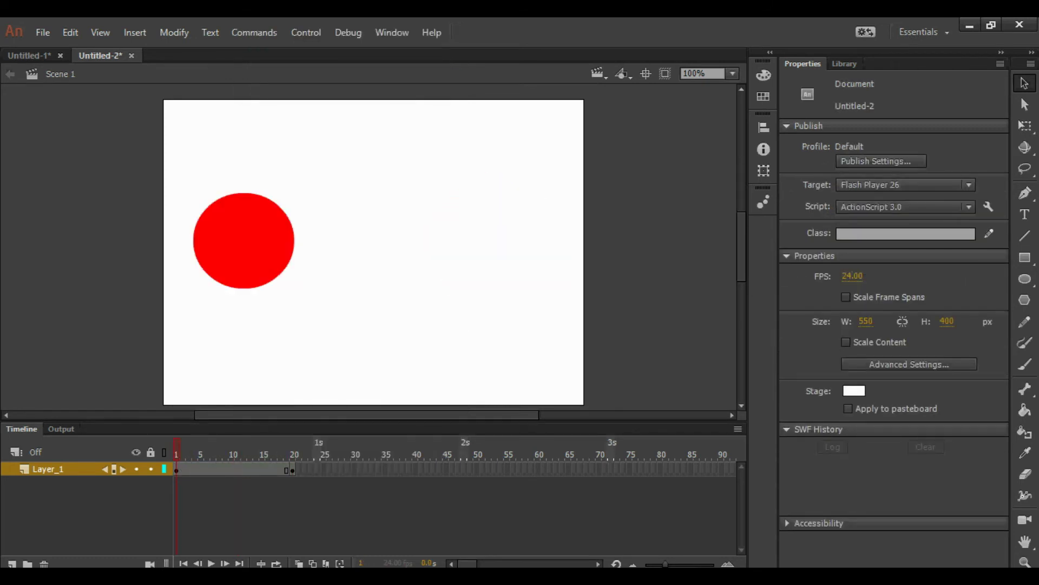
left_click(233, 469)
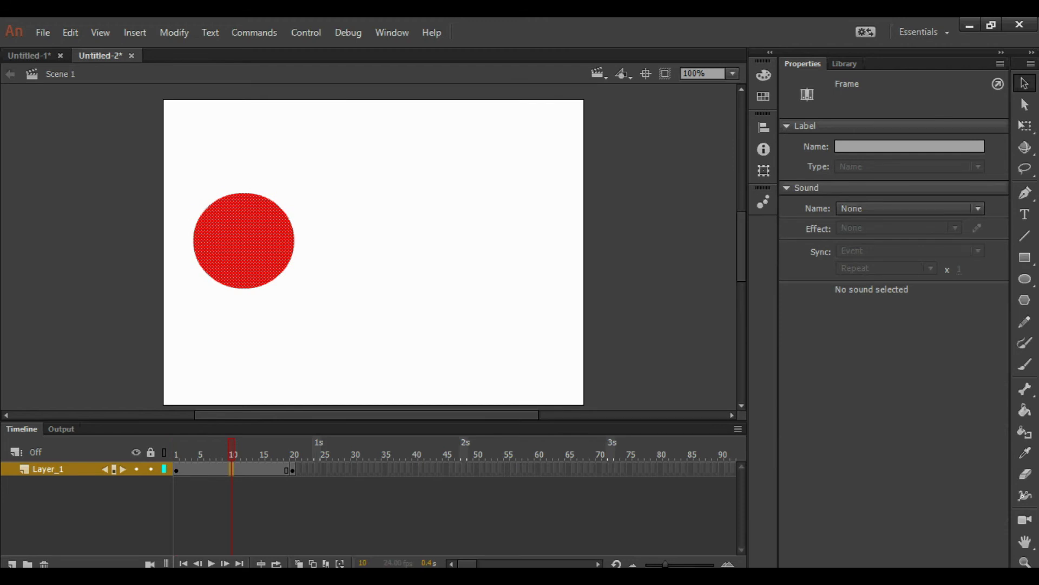
right_click(232, 469)
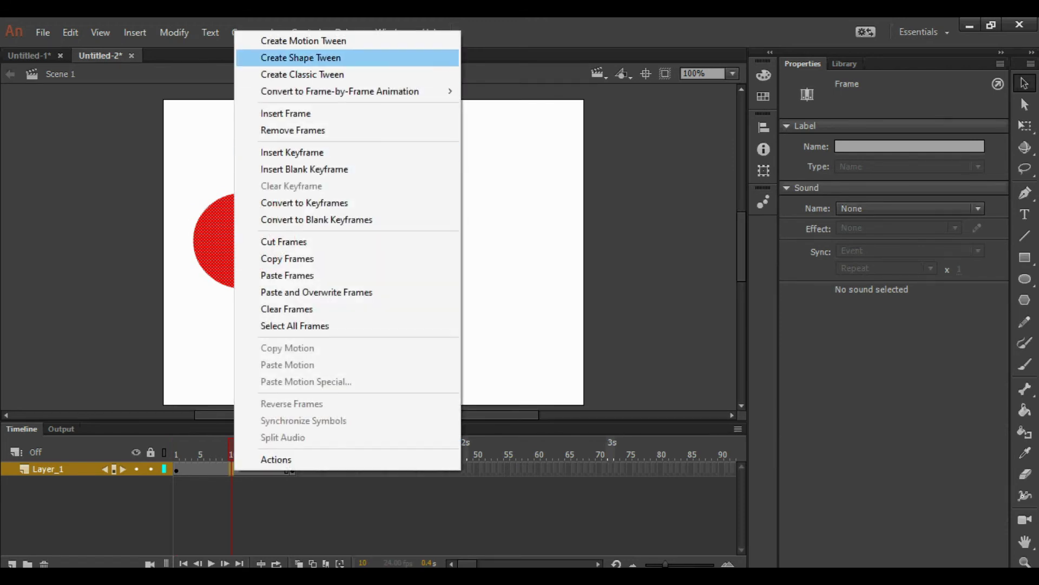
left_click(325, 58)
key("Return")
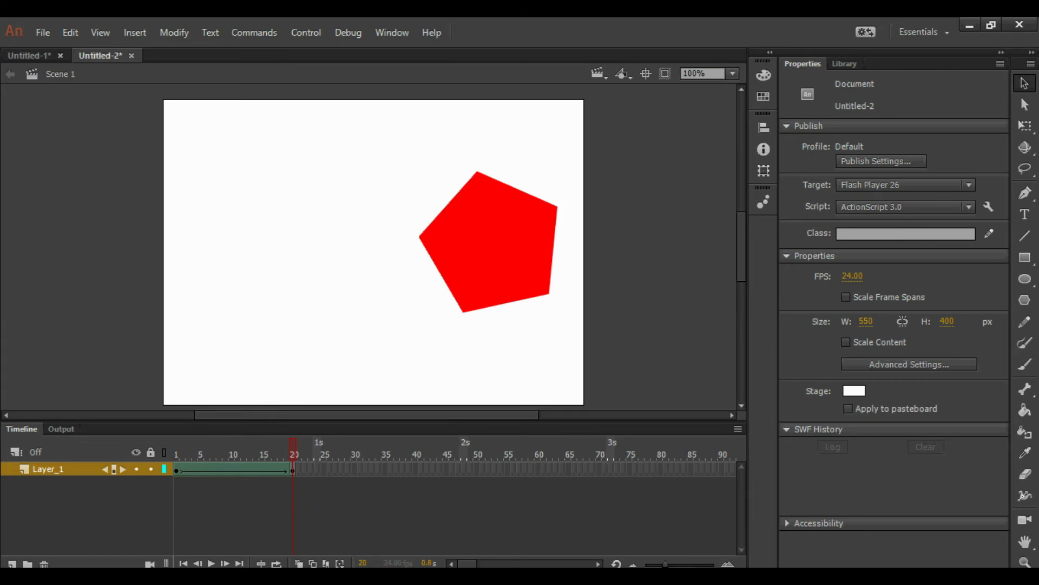
key("ctrl+Return")
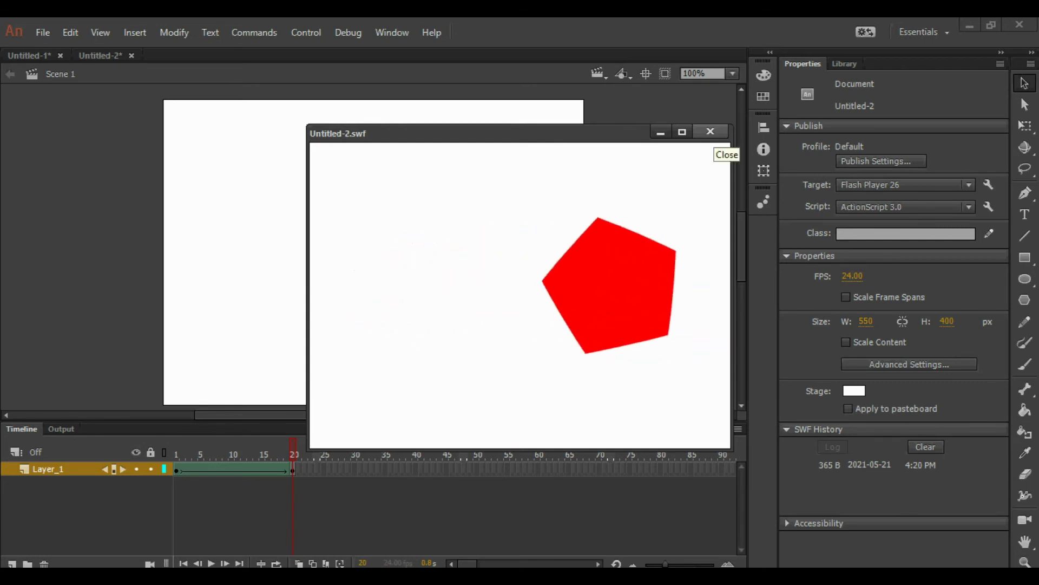
left_click(711, 131)
mouse_move(293, 454)
left_mouse_down()
mouse_move(211, 453)
mouse_move(269, 469)
left_mouse_up()
left_click(256, 469)
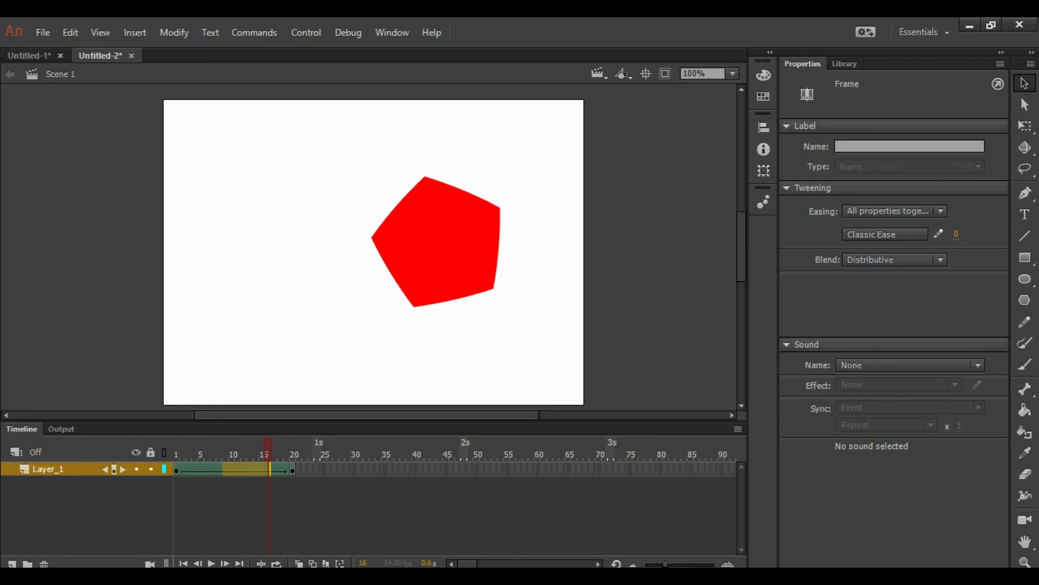
Stretch the shape tween's end keyframe from frame 20 to about frame 84 and test the movie.
left_click_drag(293, 469, 684, 468)
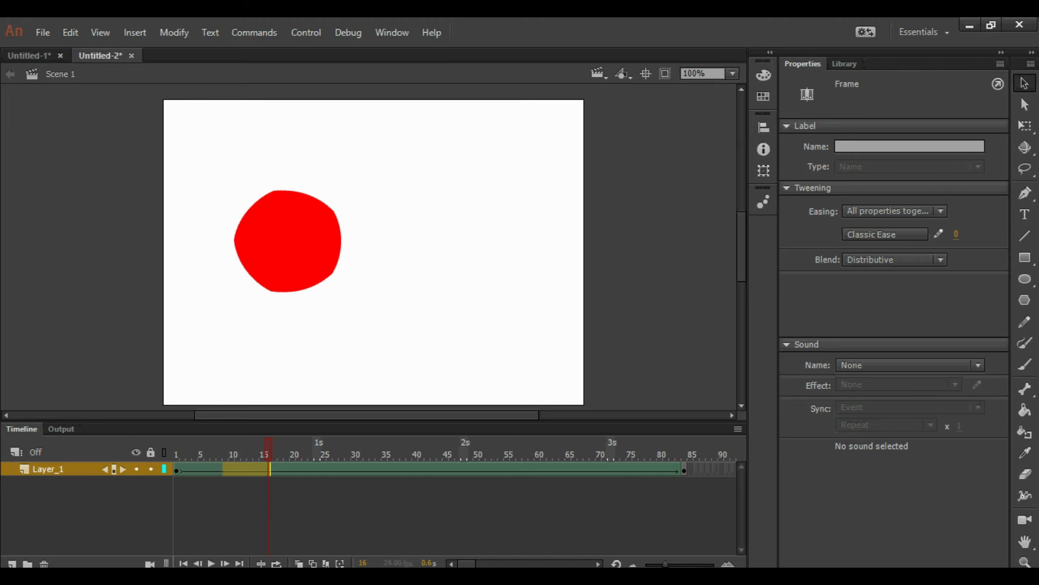
key("ctrl+Return")
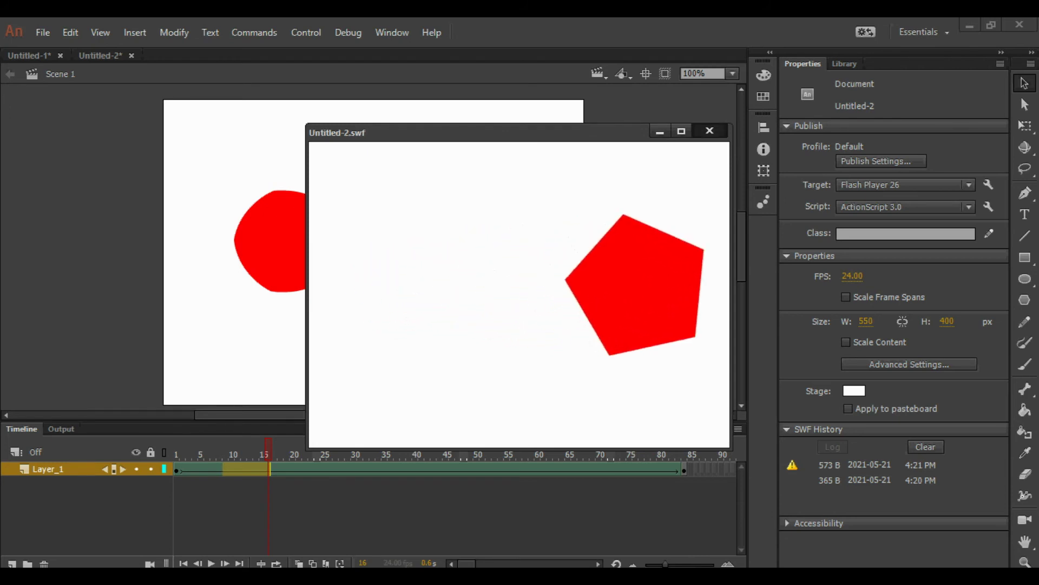
Close the Untitled-2.swf test movie window.
key("ctrl+w")
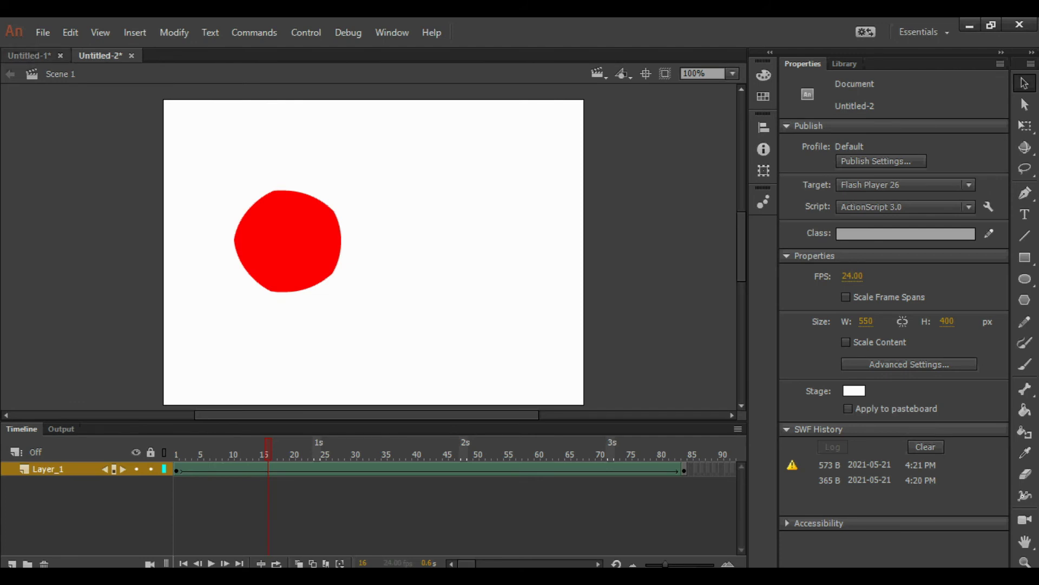
left_click(43, 33)
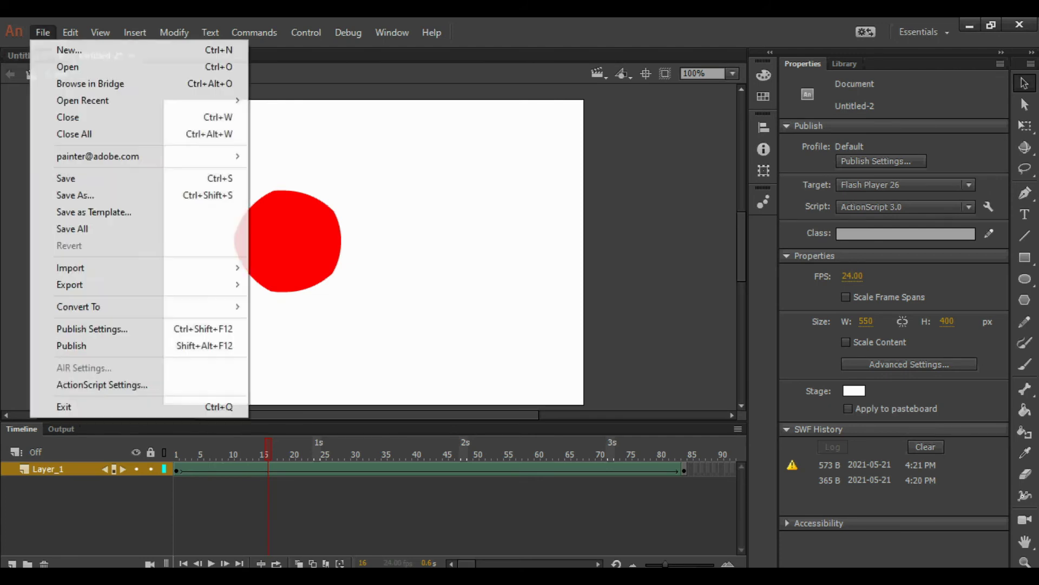
Create a new ActionScript 3.0 document, Untitled-3.
left_click(54, 46)
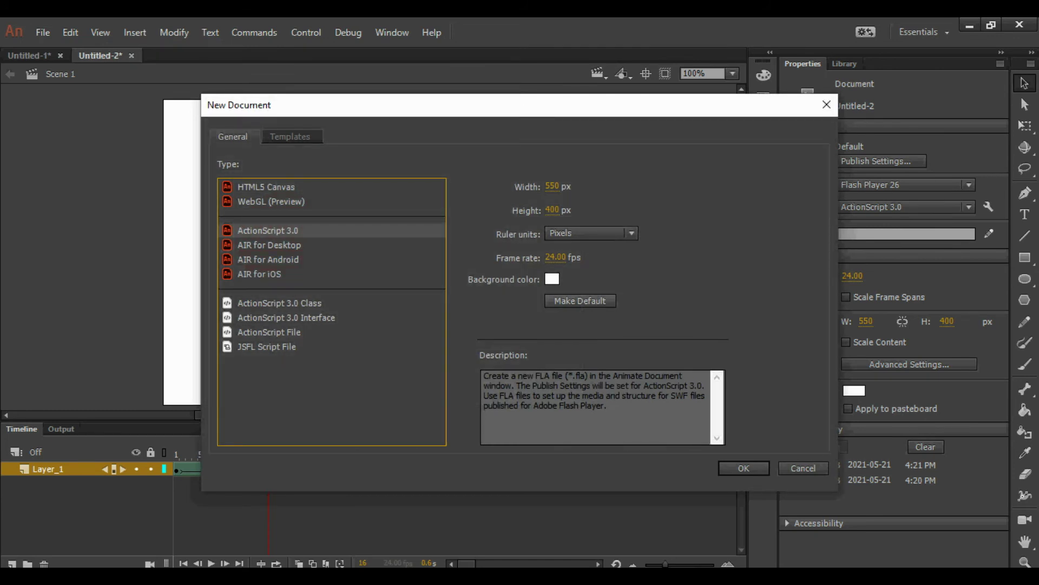
double_click(287, 233)
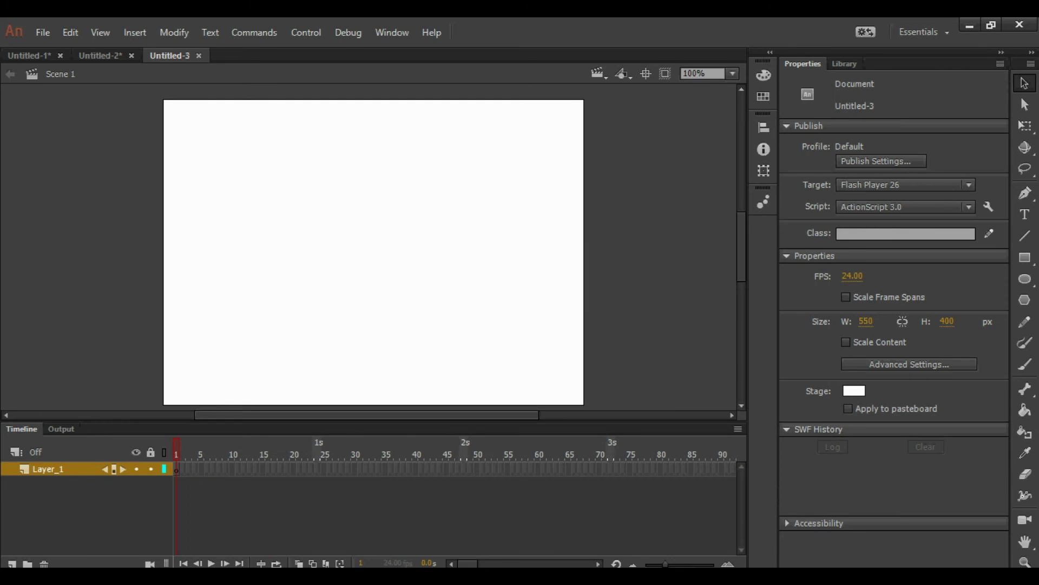
left_click(1025, 299)
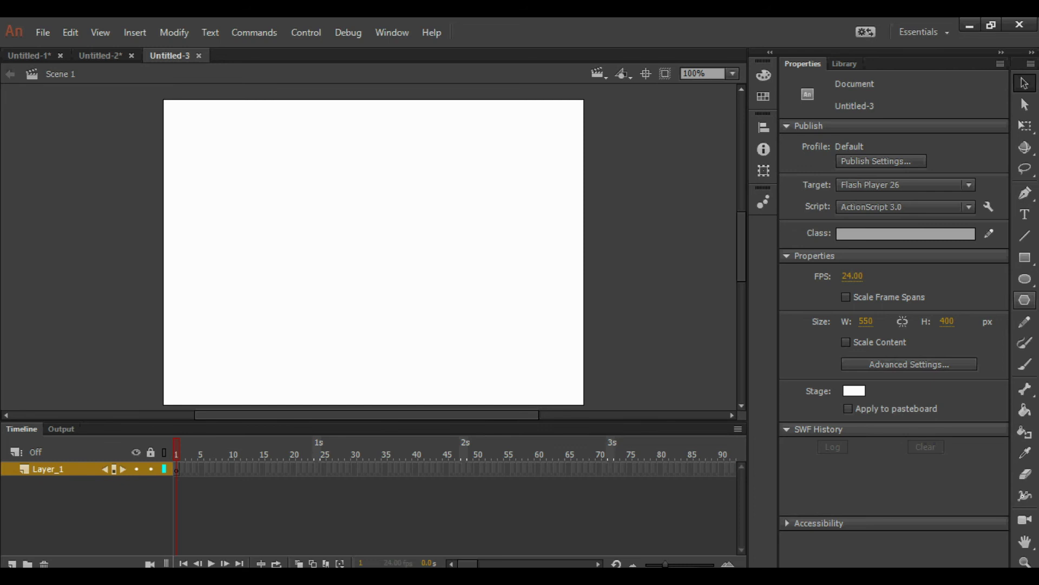
left_click(1025, 342)
Draw a long red rectangle on the left of the stage and select it.
left_click(1025, 257)
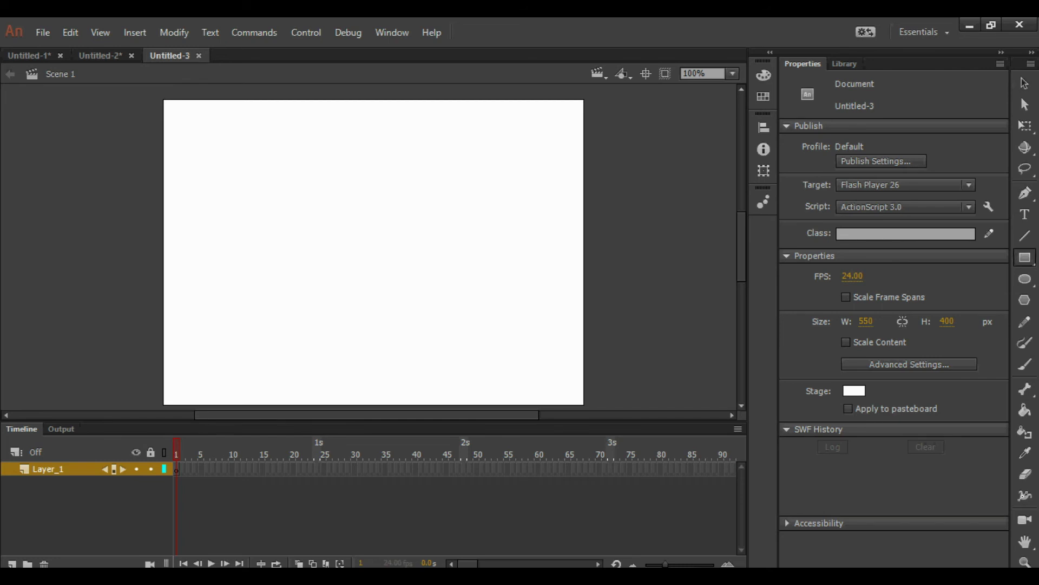
mouse_move(184, 202)
left_mouse_down()
mouse_move(288, 239)
mouse_move(340, 241)
left_mouse_up()
key("v")
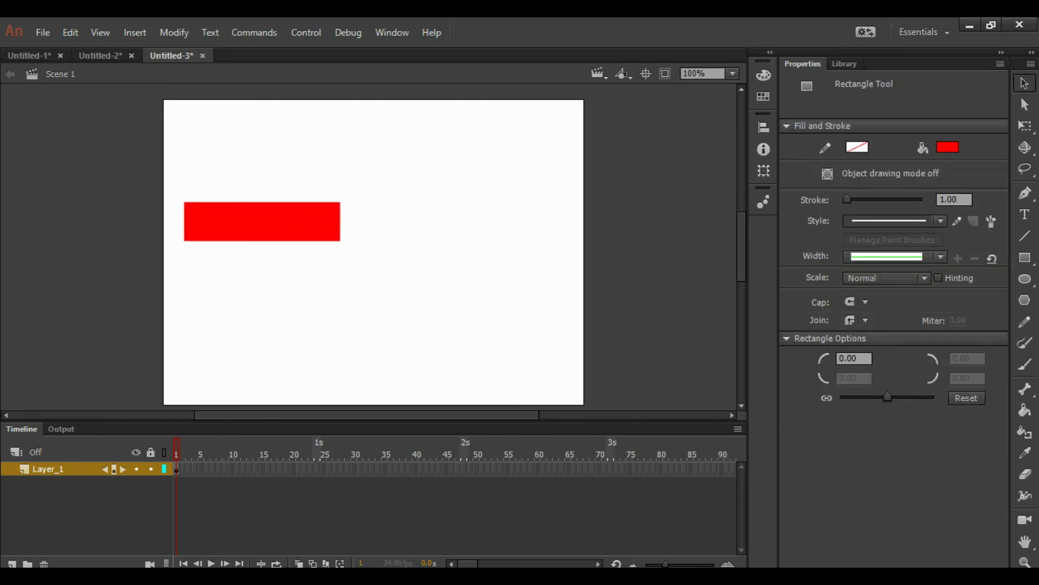
left_click_drag(171, 170, 350, 287)
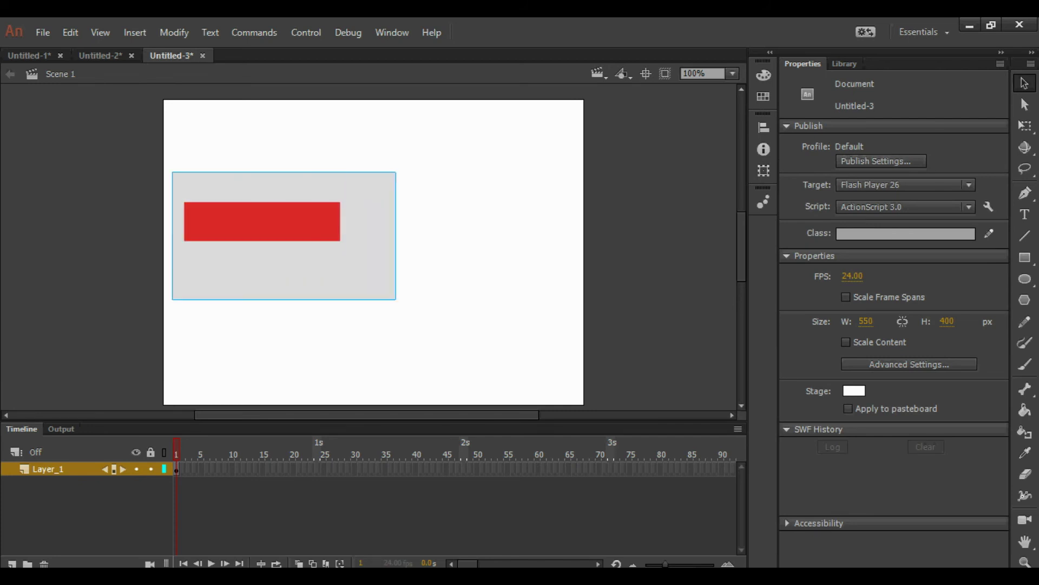
Convert the red rectangle into a Movie Clip symbol named 'kotak'.
right_click(266, 222)
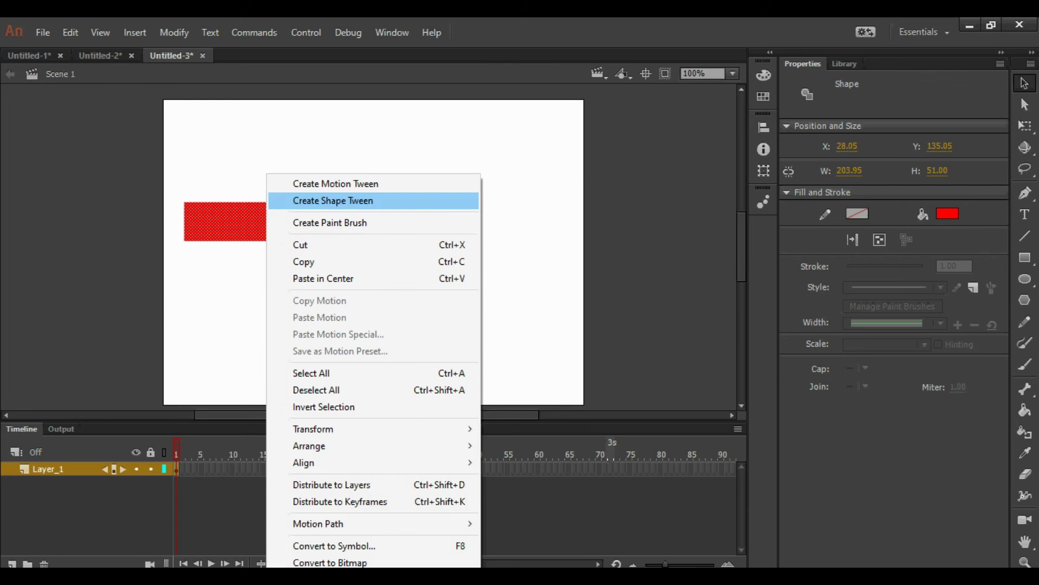
right_click(256, 222)
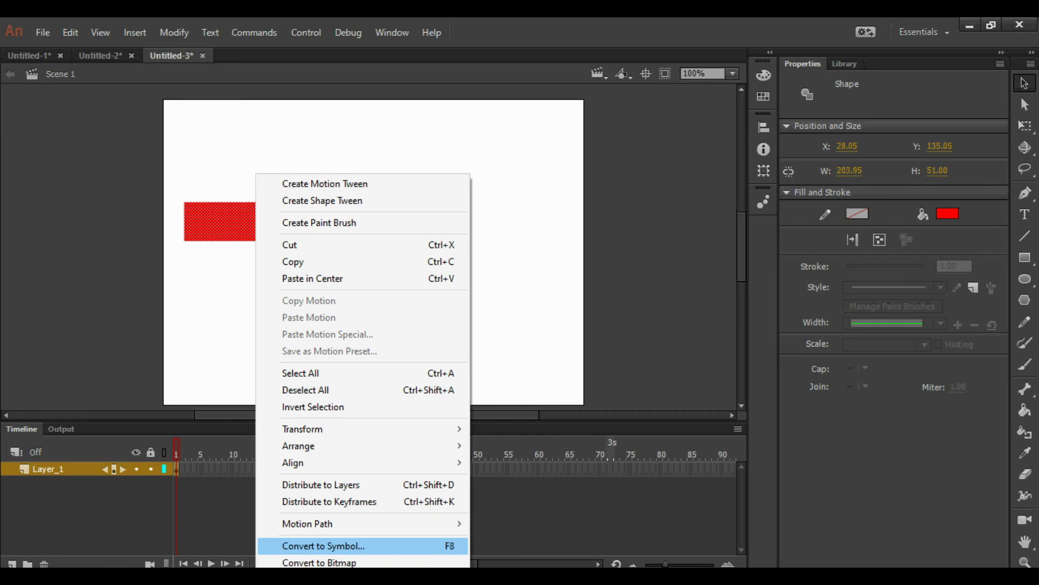
left_click(324, 546)
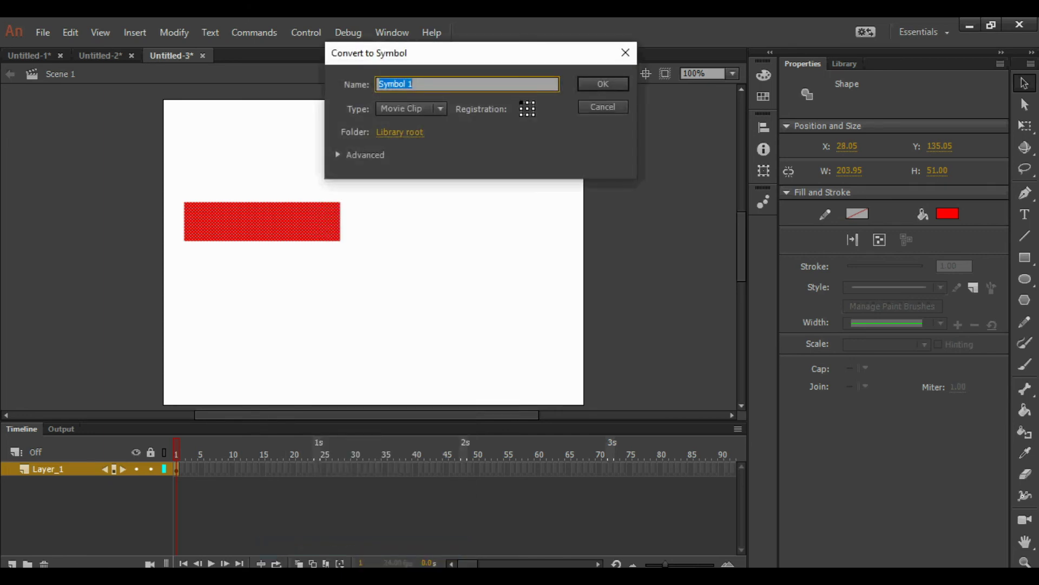
type("kotak")
key("Return")
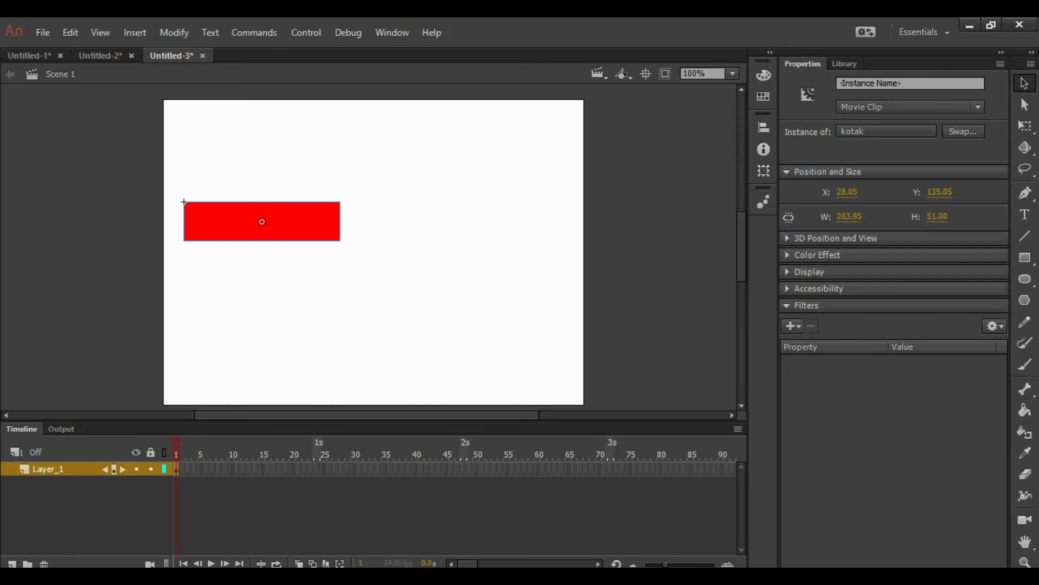
left_click(385, 352)
Extend Layer_1's timeline to frame 35.
right_click(384, 469)
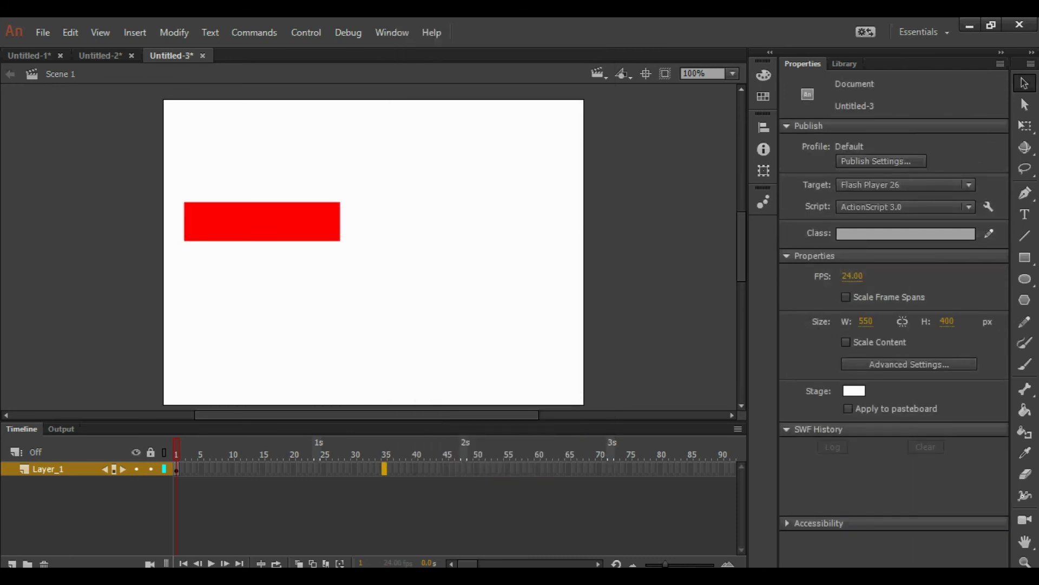
key("F5")
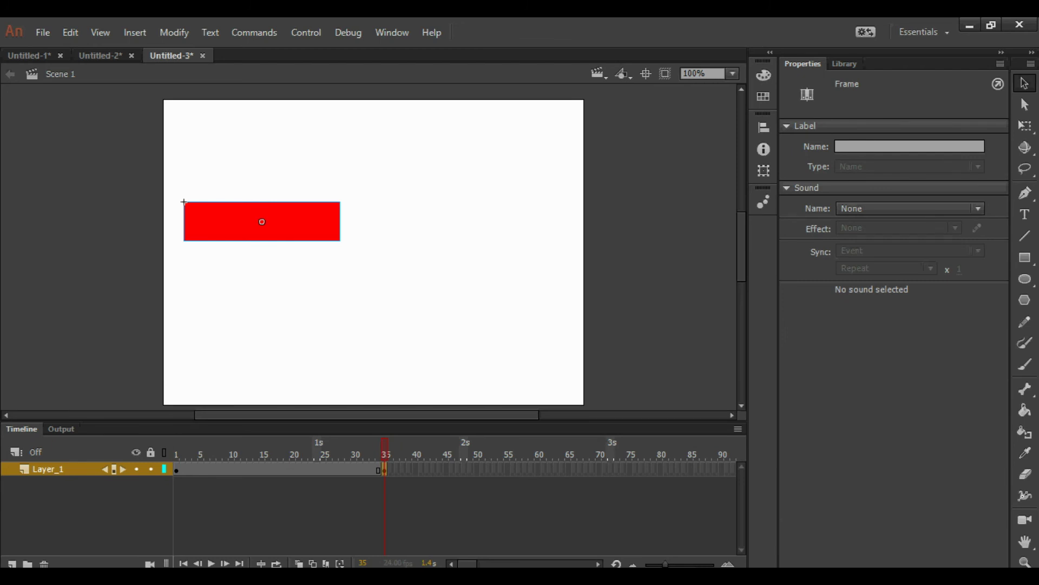
right_click(385, 468)
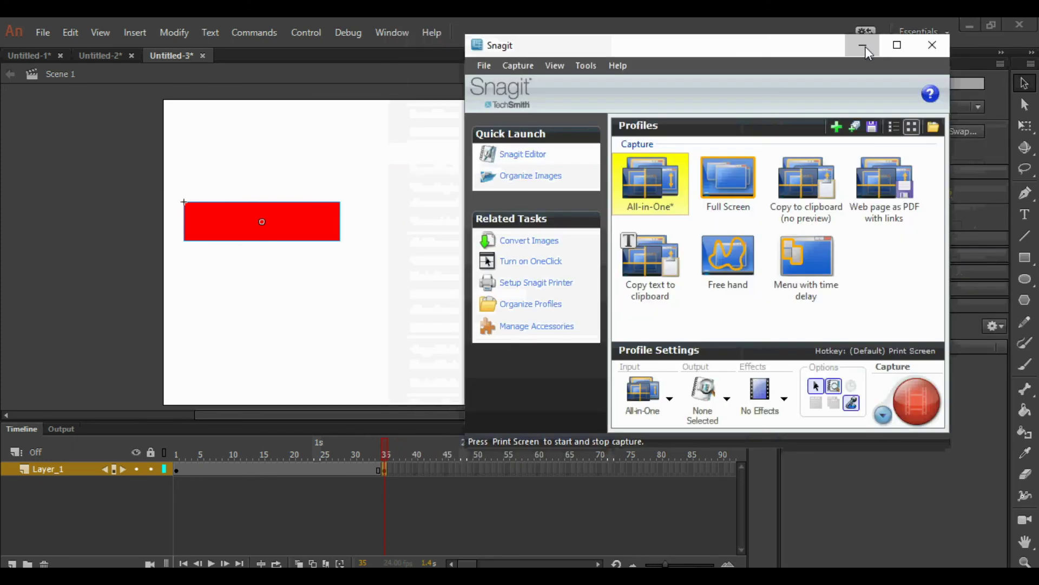
left_click(865, 49)
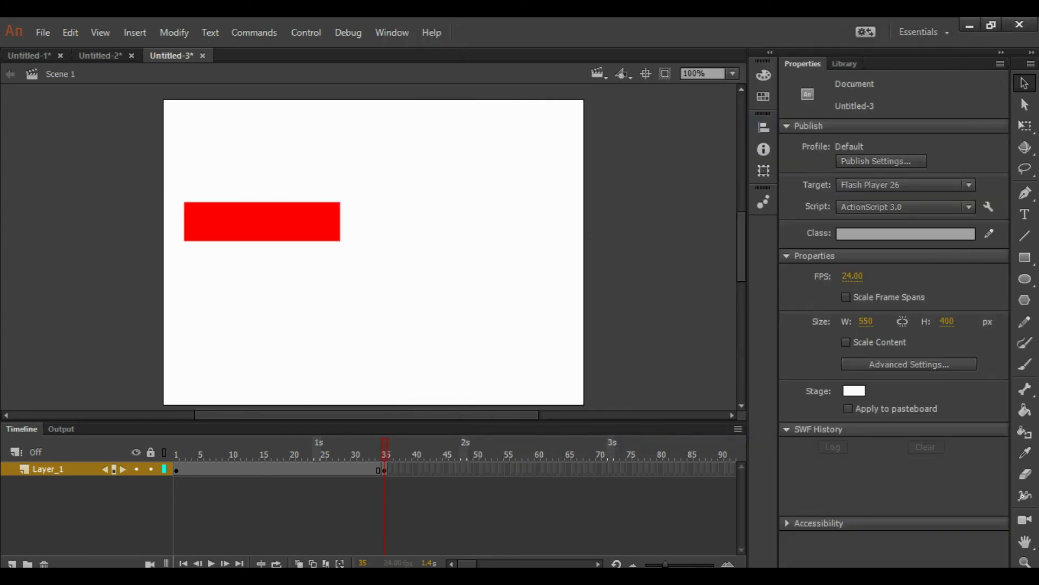
left_click(384, 470)
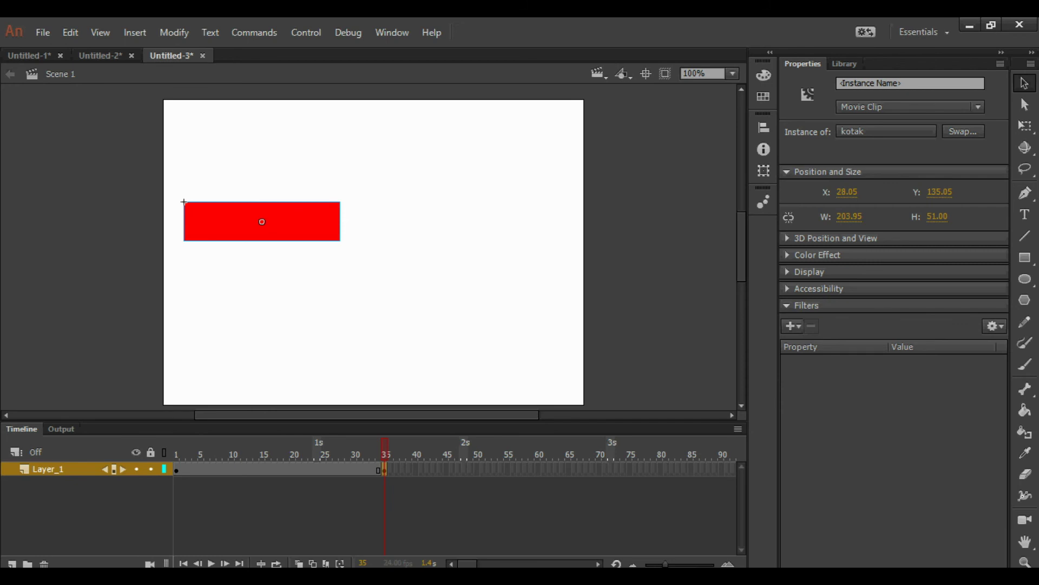
Give frames 1–35 a classic tween, undoing an accidental motion tween first.
left_click(268, 470)
right_click(268, 469)
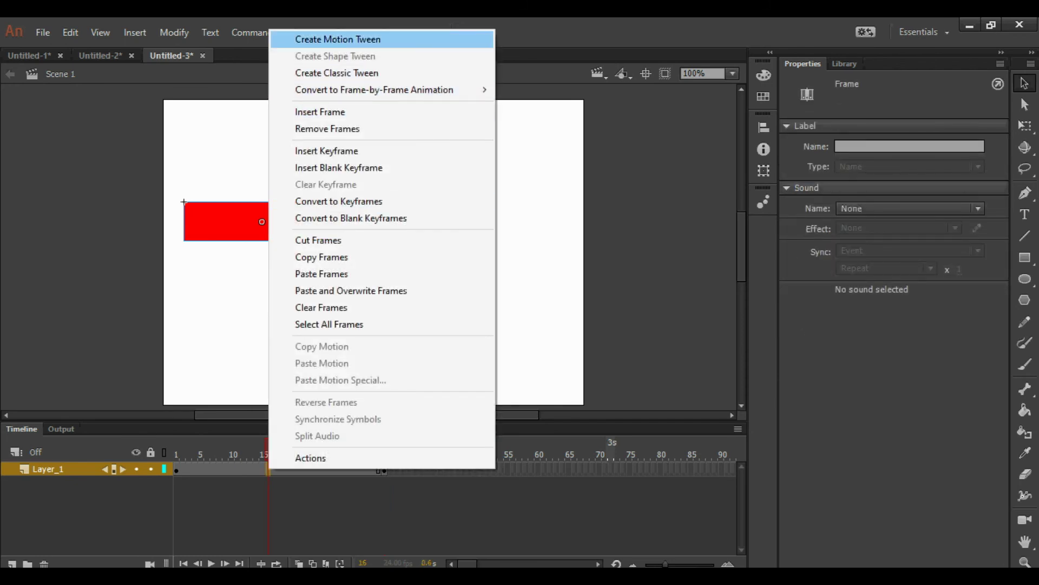
left_click(379, 38)
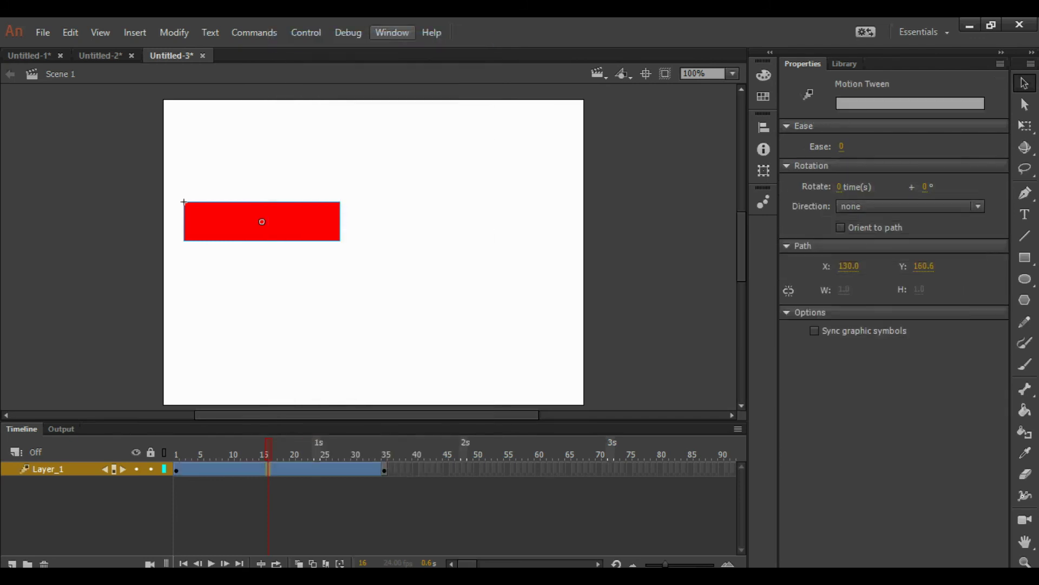
key("ctrl+z")
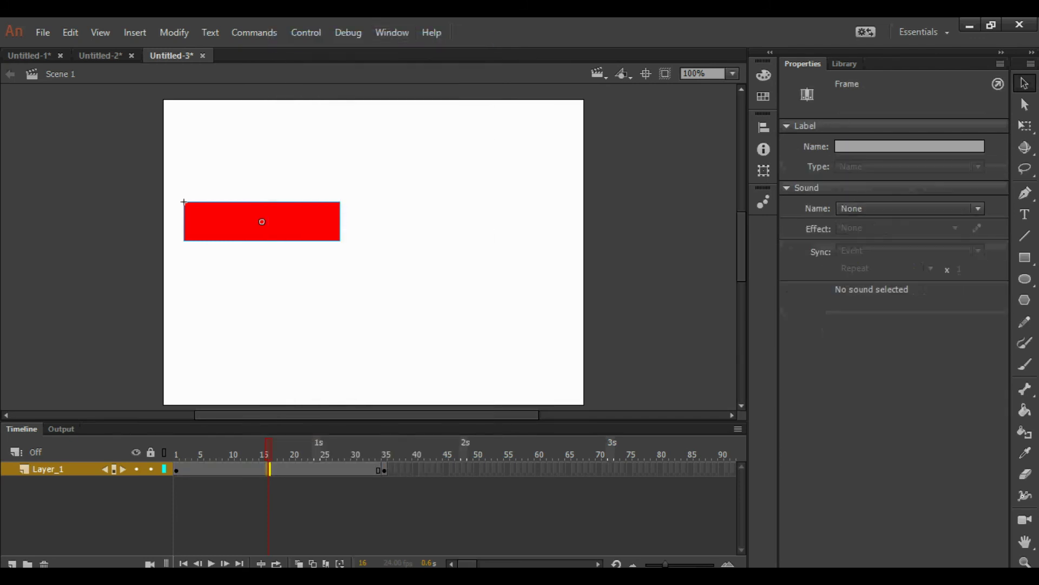
right_click(287, 468)
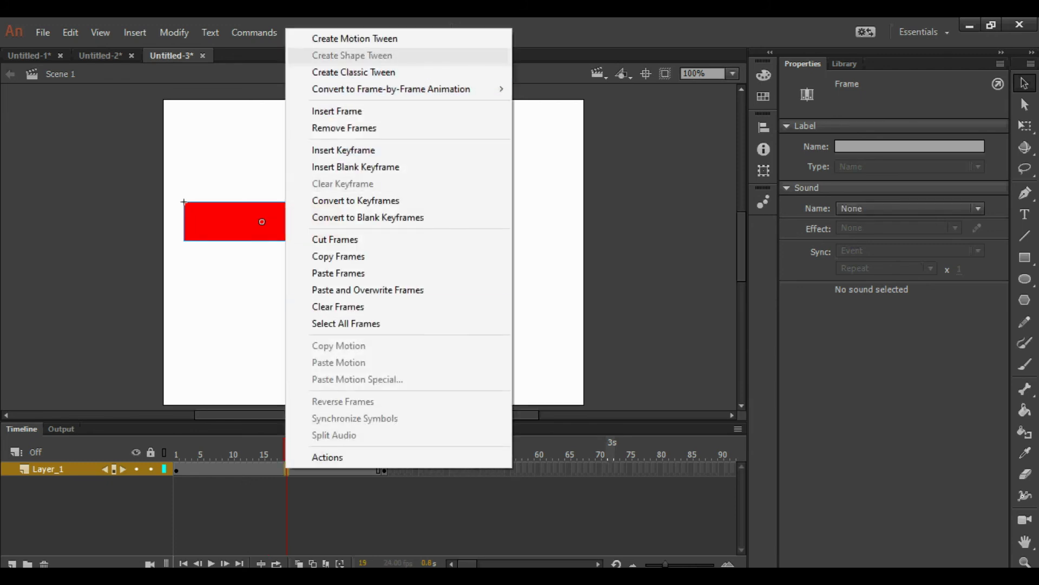
left_click(353, 72)
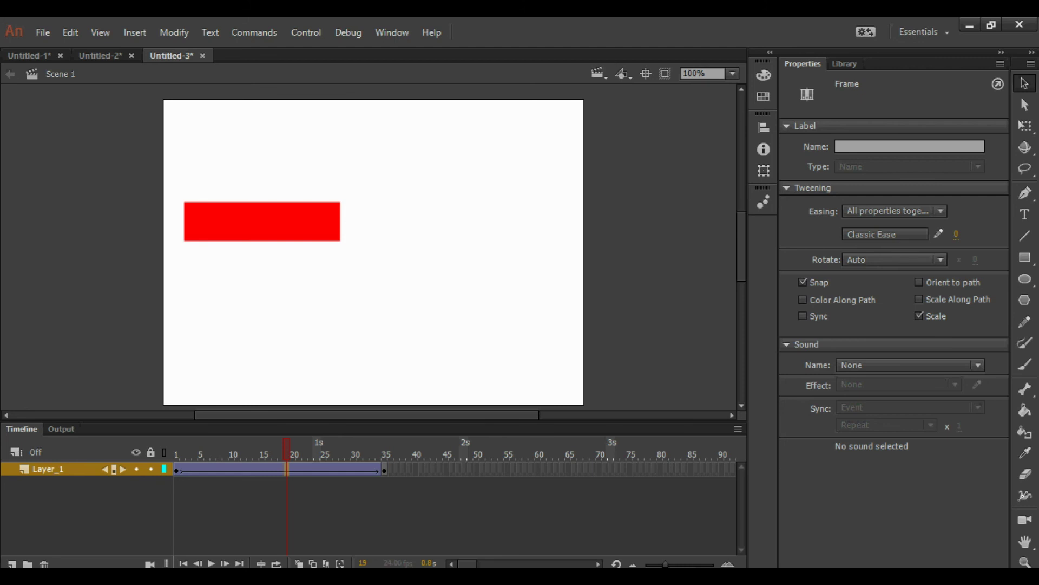
left_click(385, 469)
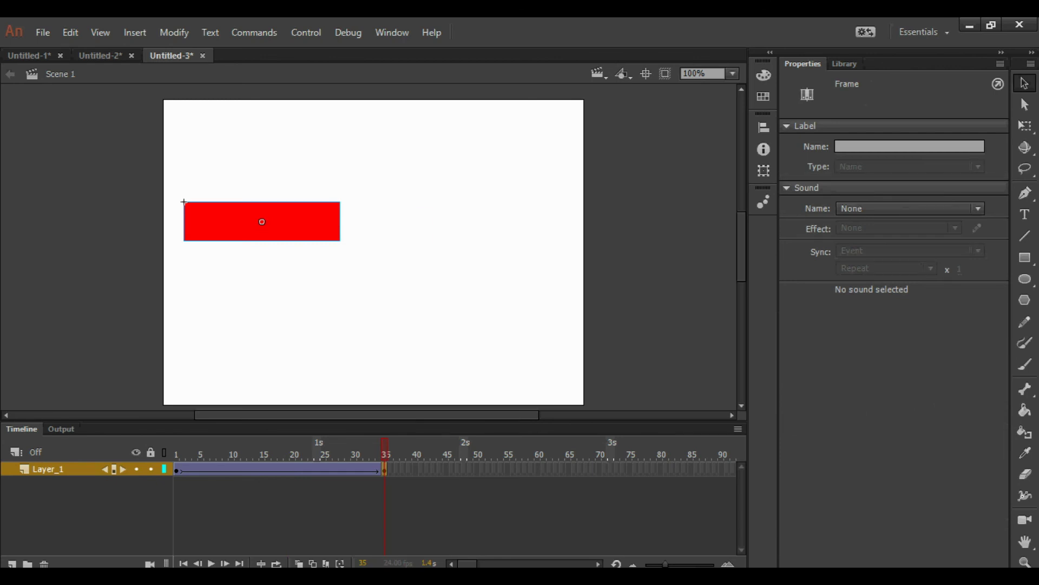
At frame 35, move the rectangle to the lower right and rotate it about 25° clockwise.
left_click_drag(262, 222, 495, 343)
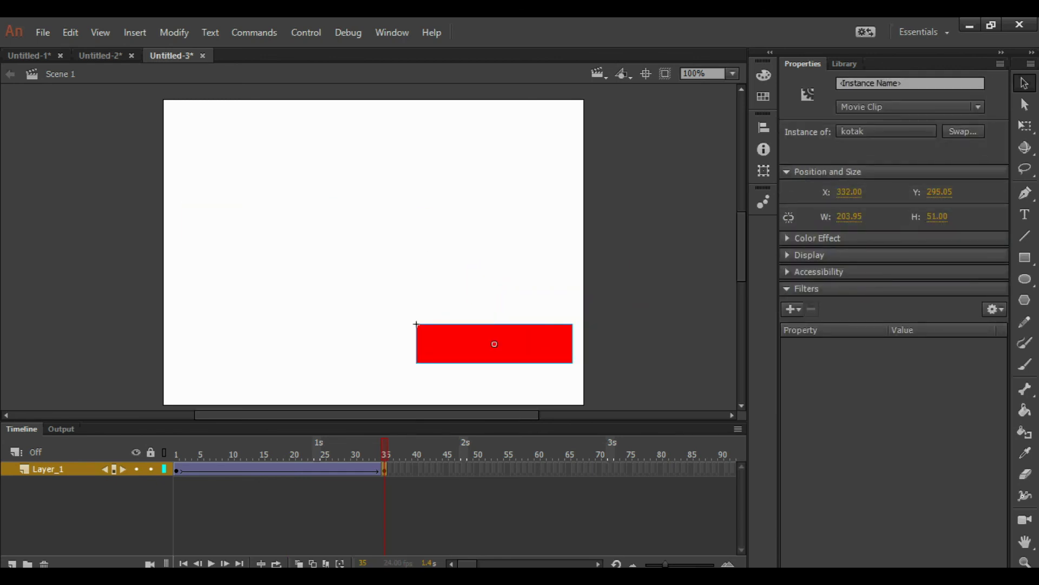
key("q")
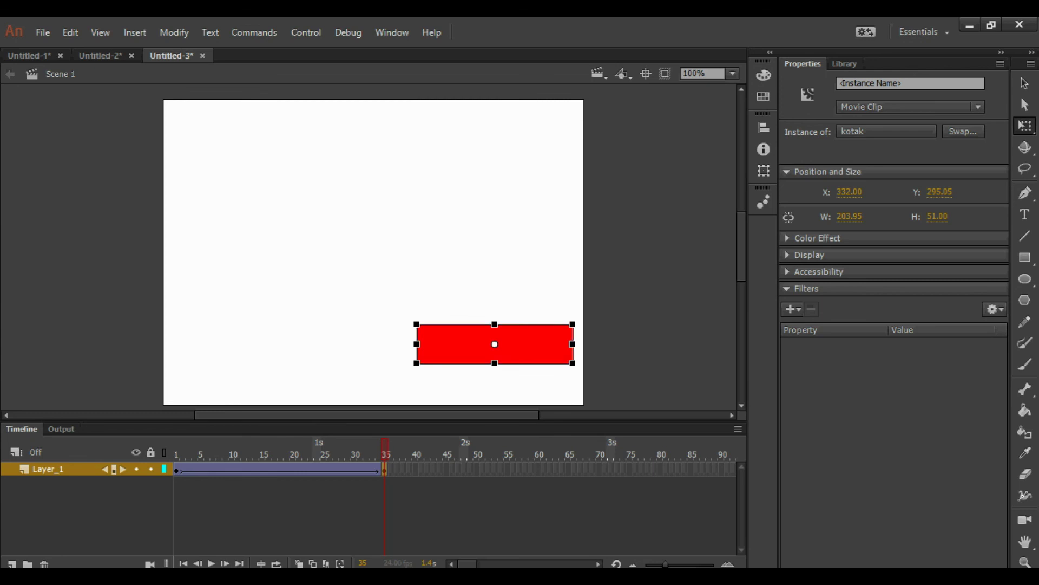
left_click_drag(575, 322, 575, 359)
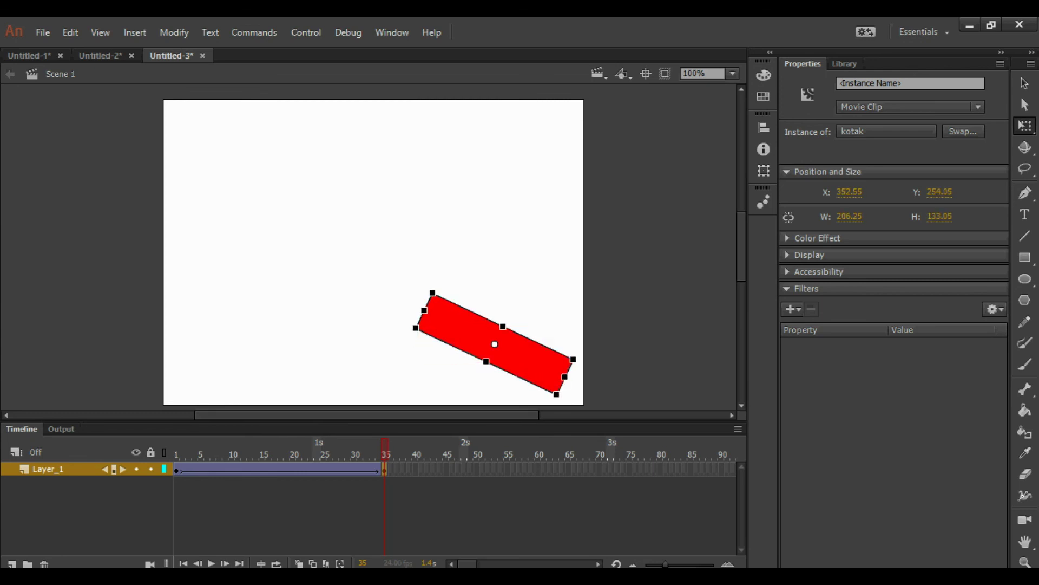
key("Return")
left_click_drag(385, 442, 177, 443)
Add a keyframe at frame 18 with the rectangle tilted further, then replay from frame 1.
left_click(281, 469)
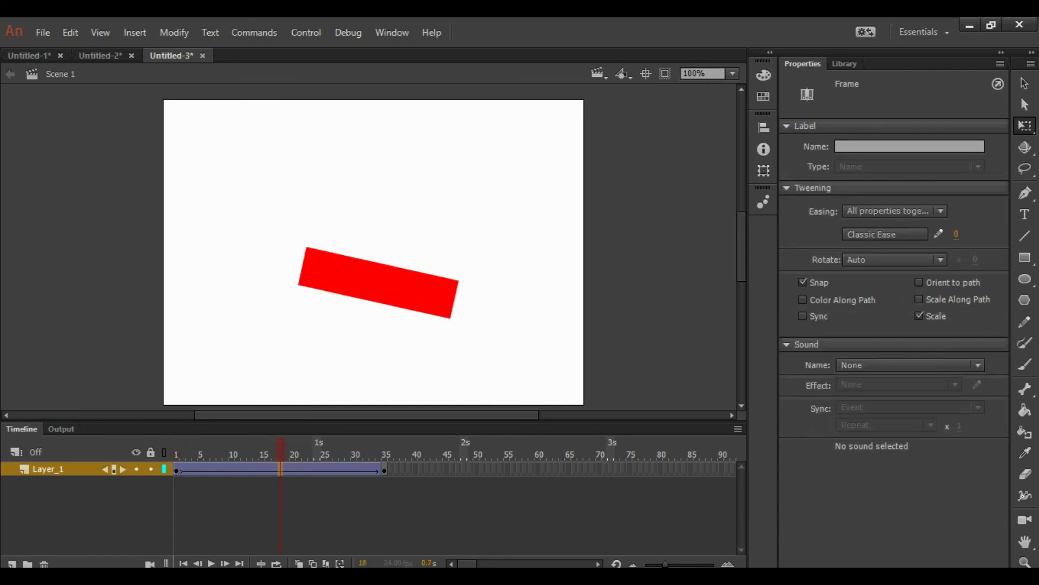
key("F6")
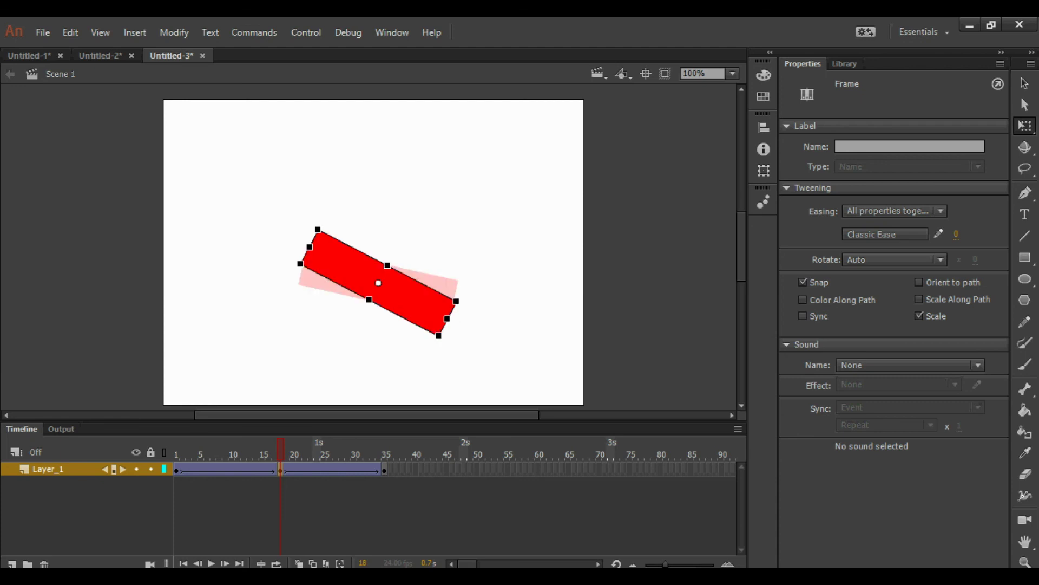
left_click_drag(454, 323, 450, 329)
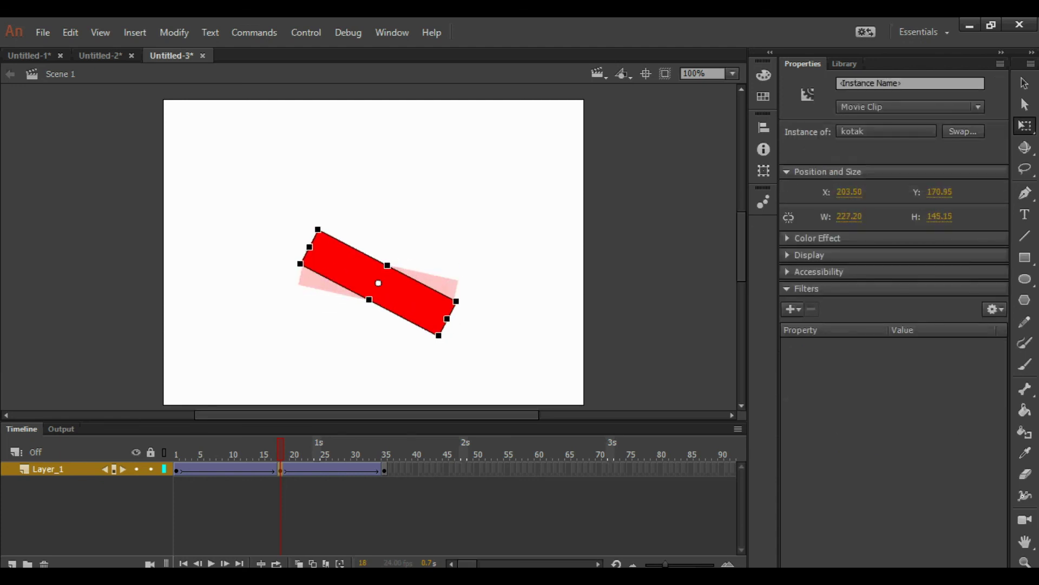
key("ctrl+shift+a")
key("Home")
key("Return")
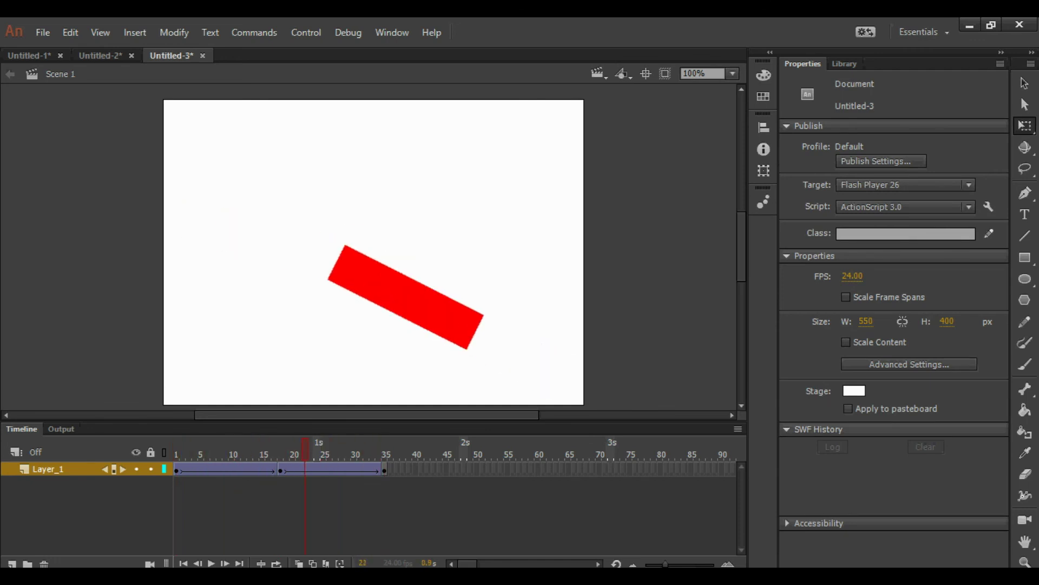
key("period")
key("period")
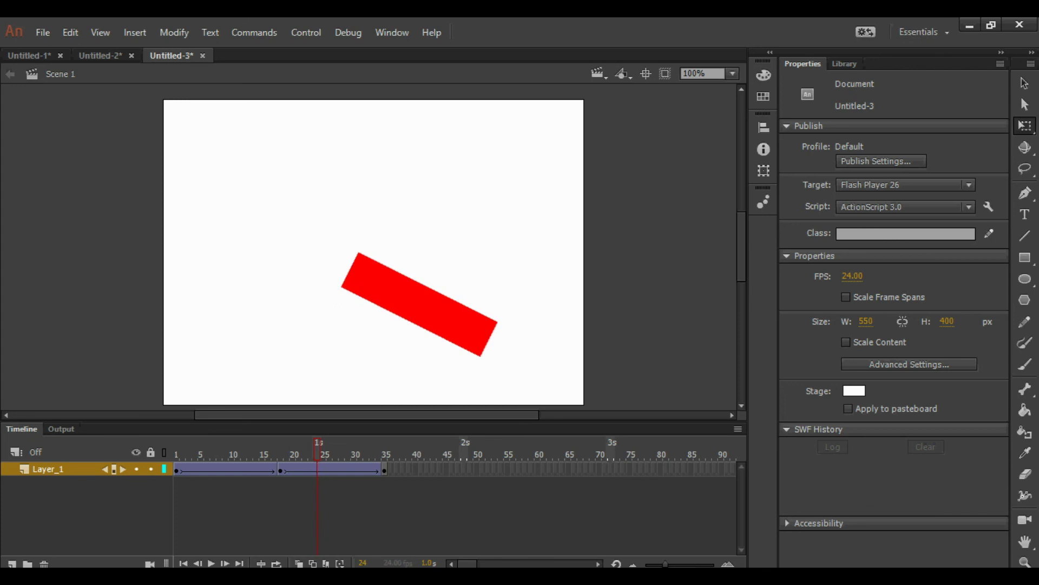
key("Return")
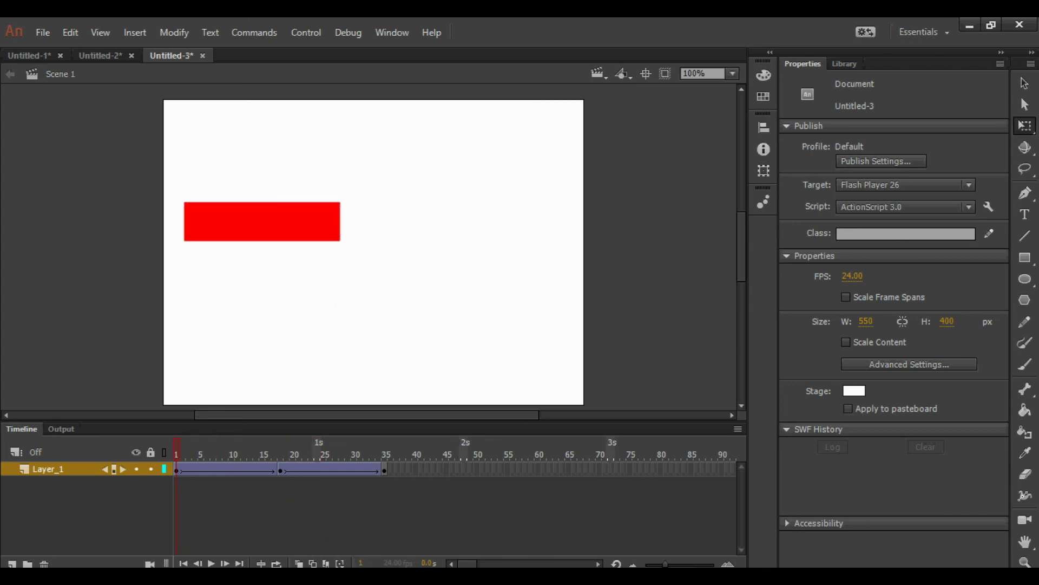
key("Return")
key("Return")
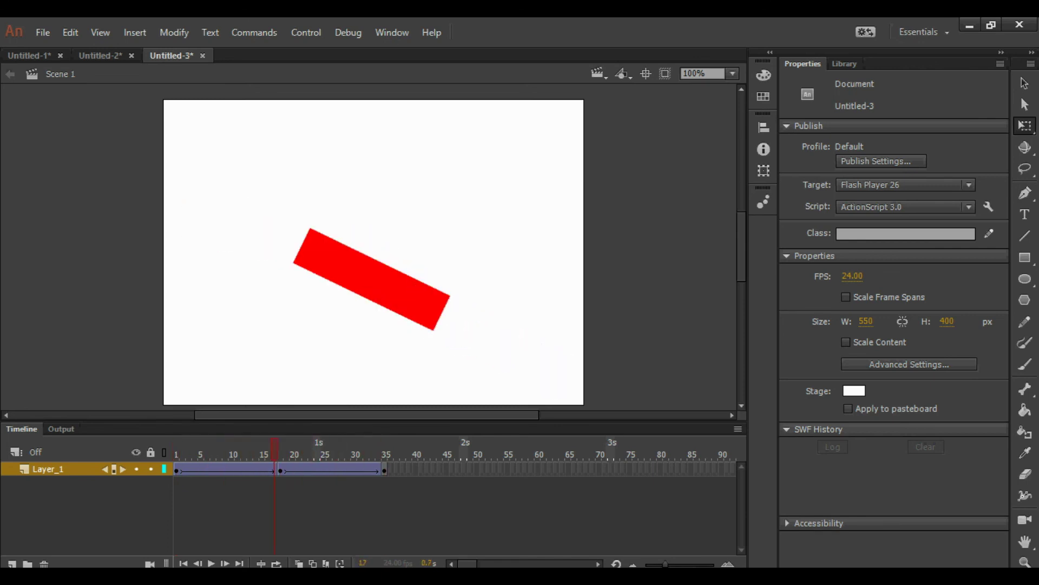
key("comma")
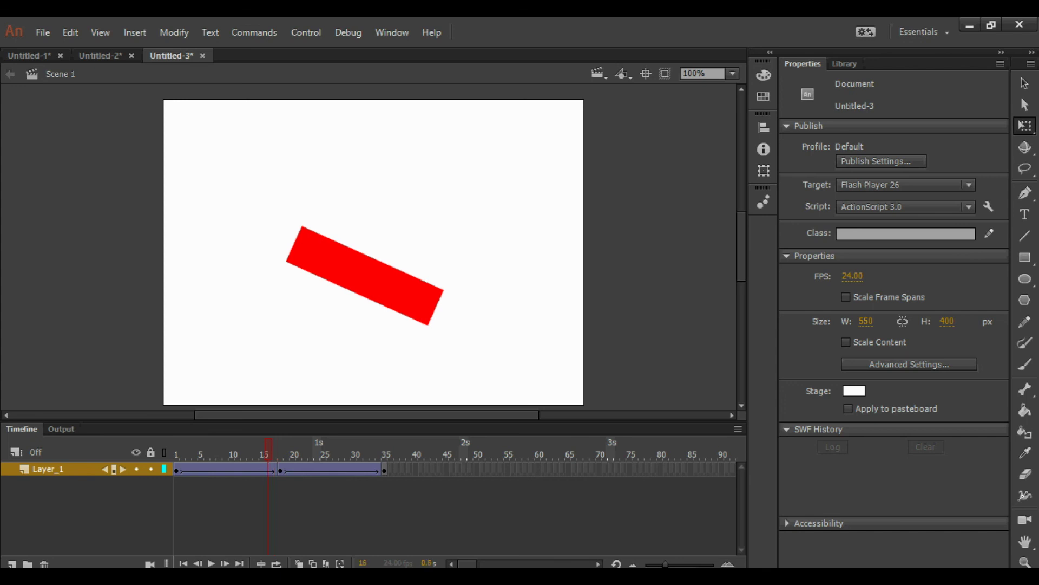
key("shift+comma")
key("shift+period")
key("Return")
key("shift+comma")
key("shift+period")
key("shift+comma")
key("Return")
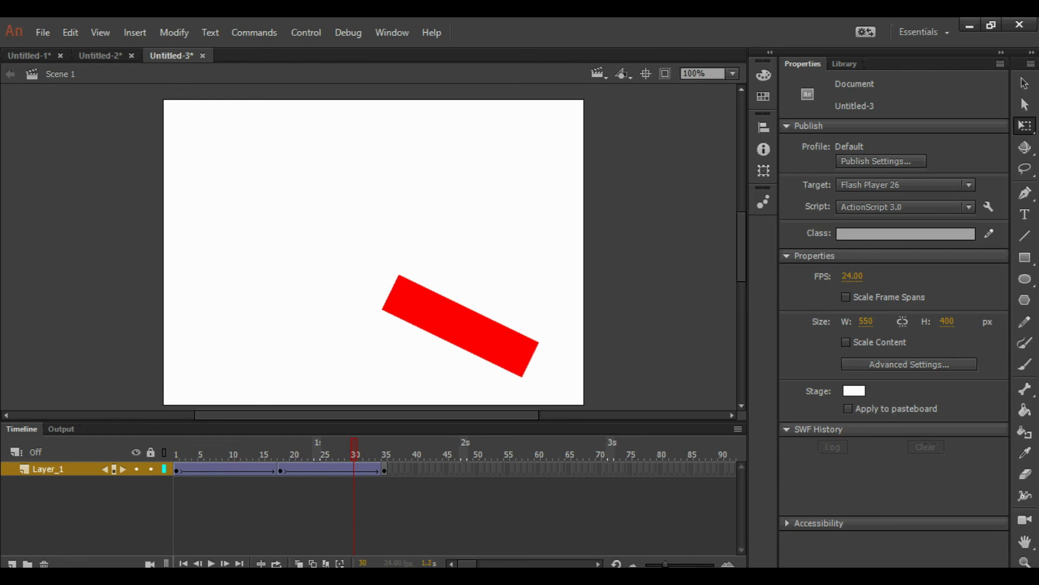
key("Return")
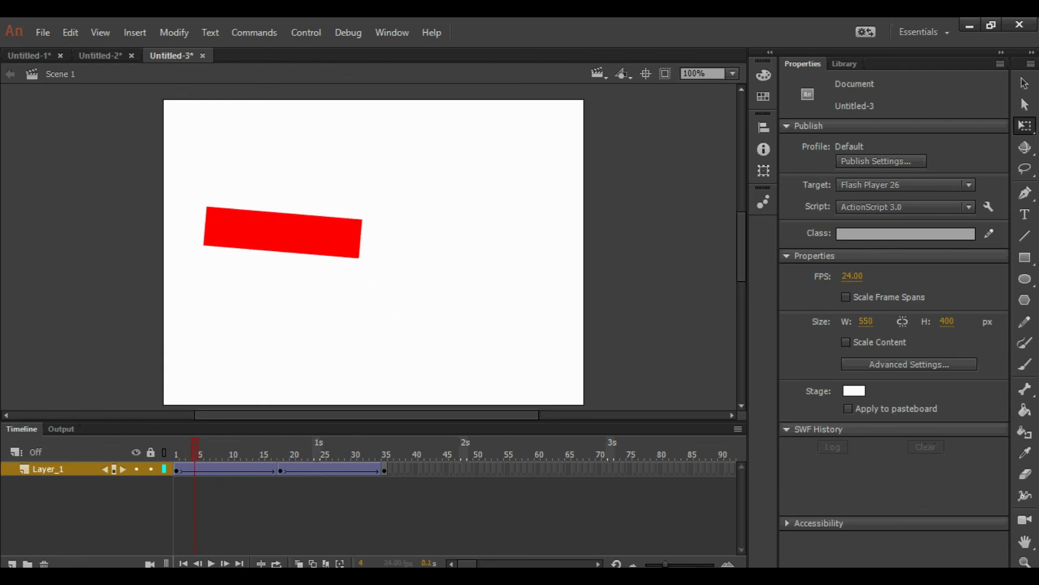
key("shift+period")
key("Return")
key("shift+comma")
key("shift+period")
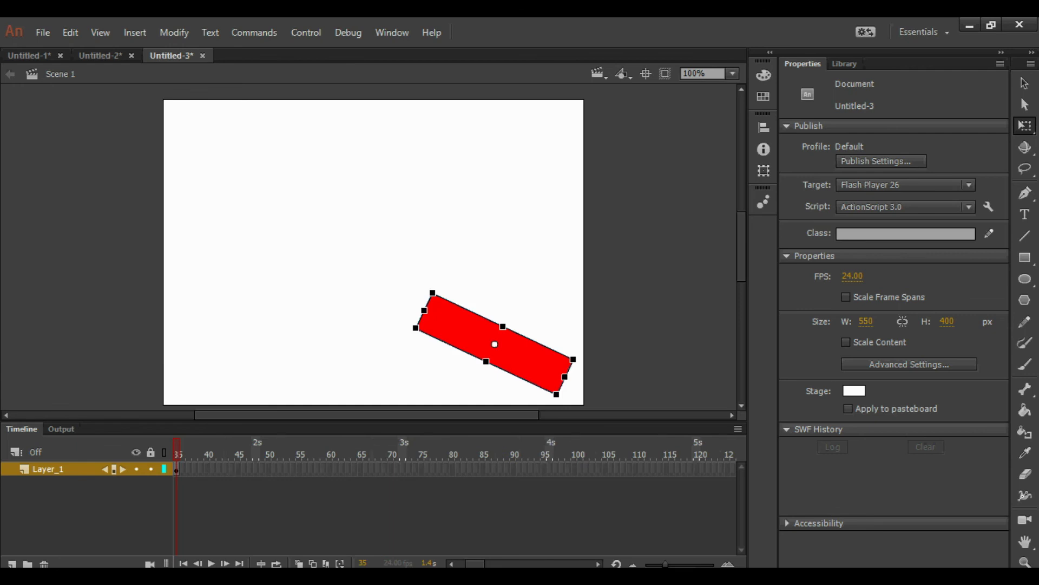
key("Escape")
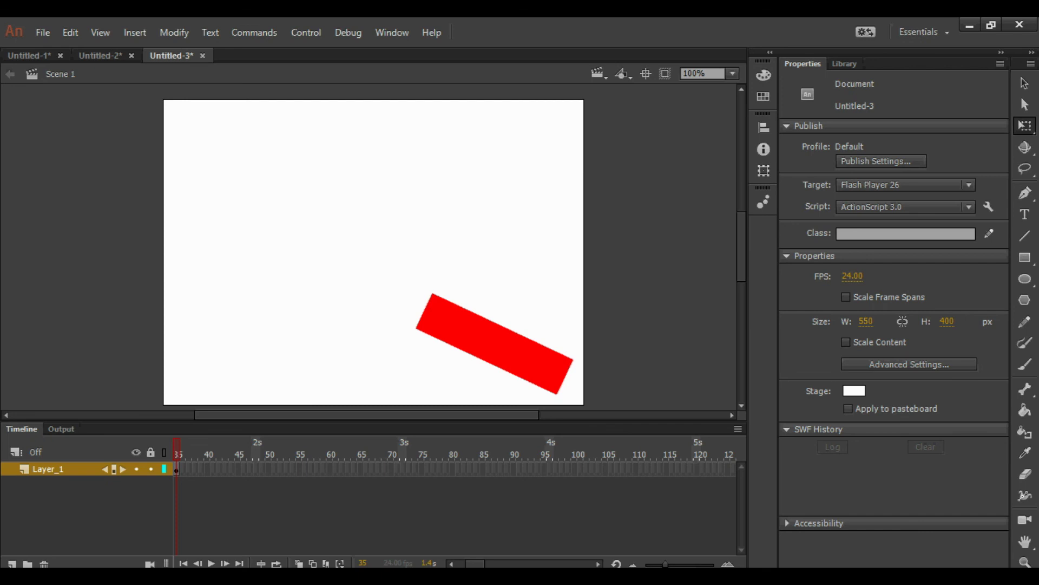
left_click_drag(475, 563, 468, 564)
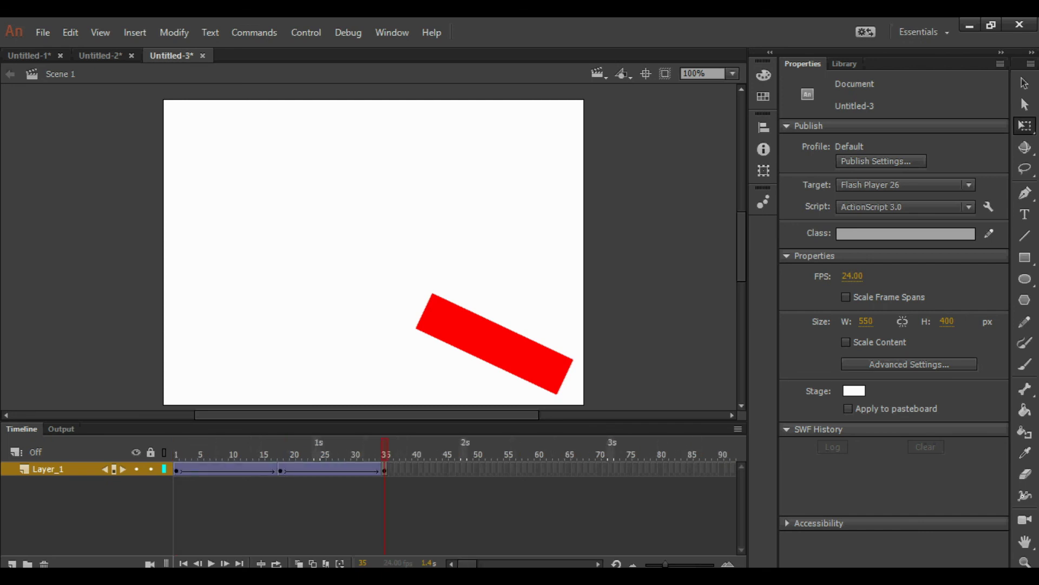